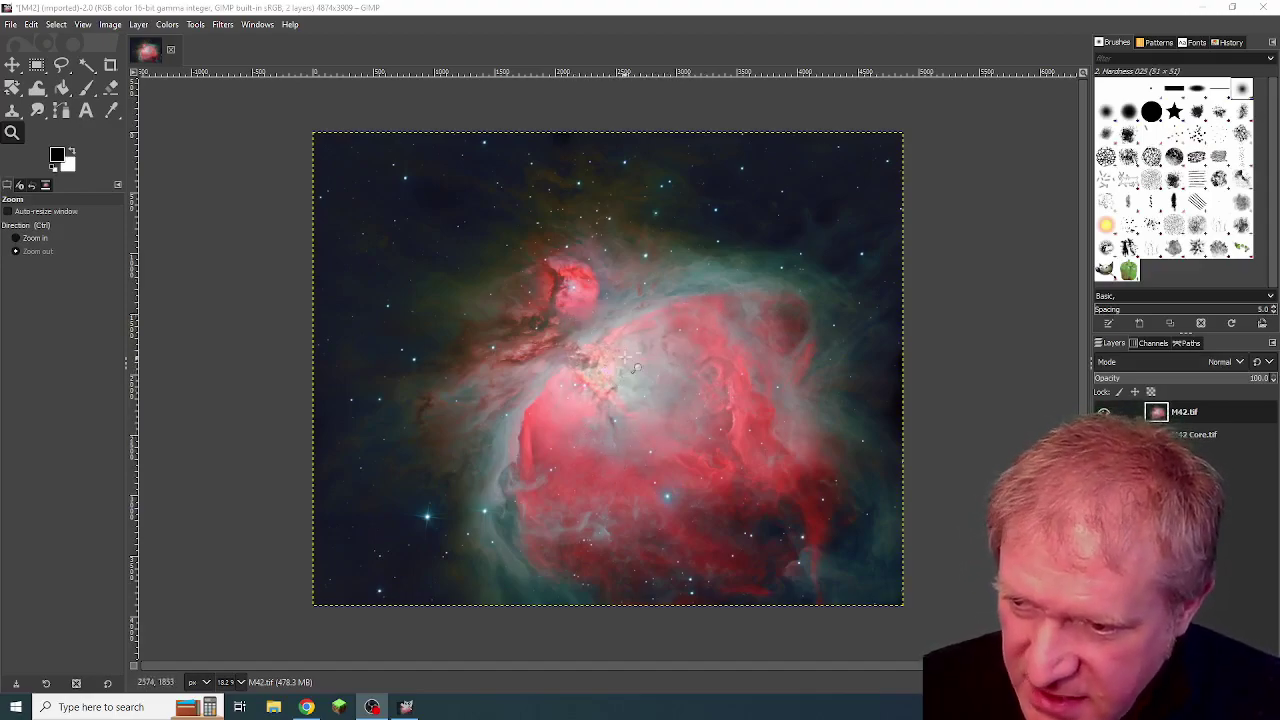
Zoom in on the blown-out nebula core to 150% with the Zoom tool
{"action": "left_click", "coordinate": [36, 238]}
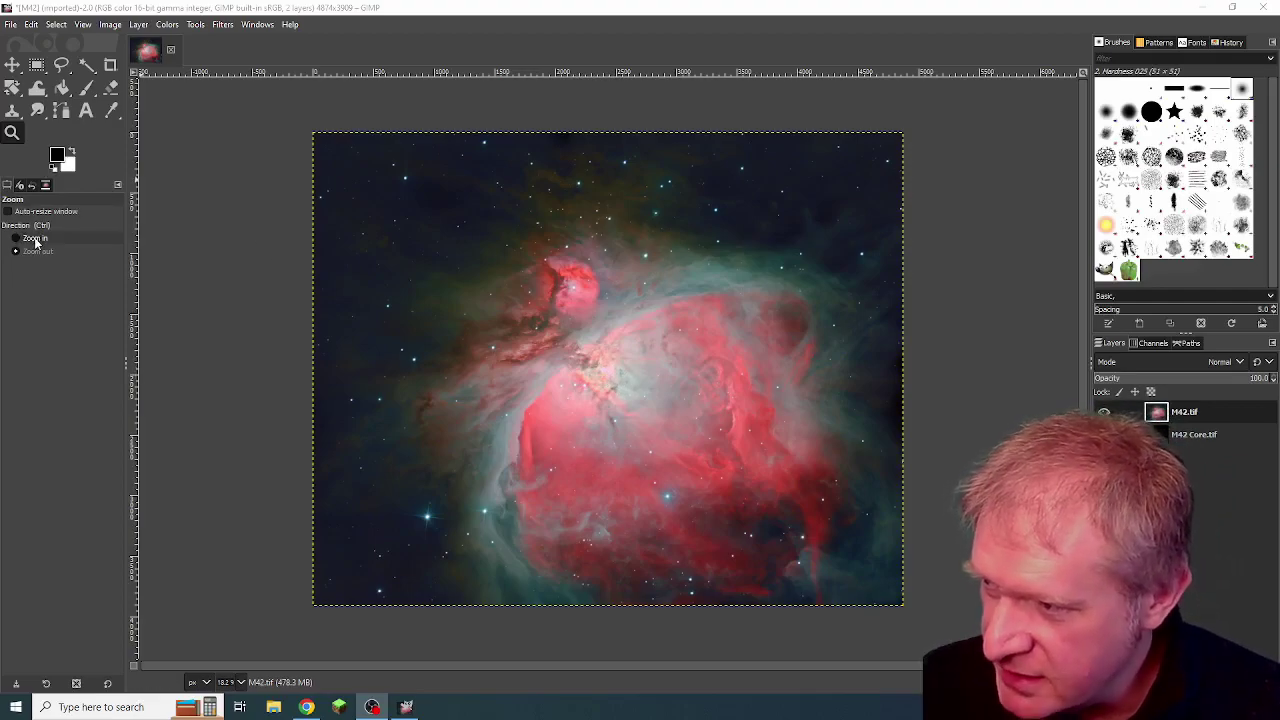
{"action": "left_click", "coordinate": [605, 375]}
{"action": "left_click", "coordinate": [618, 388]}
{"action": "left_click", "coordinate": [624, 394]}
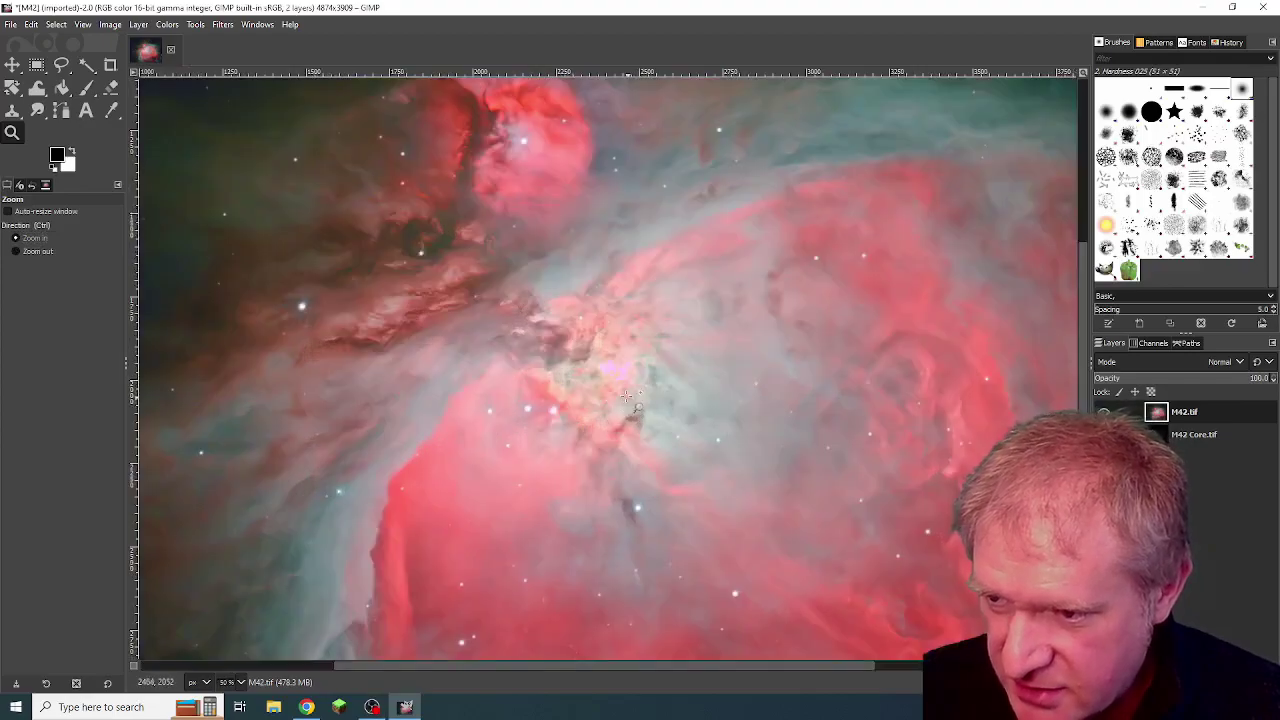
{"action": "left_click", "coordinate": [626, 395]}
{"action": "left_click", "coordinate": [626, 392]}
{"action": "left_click", "coordinate": [627, 382]}
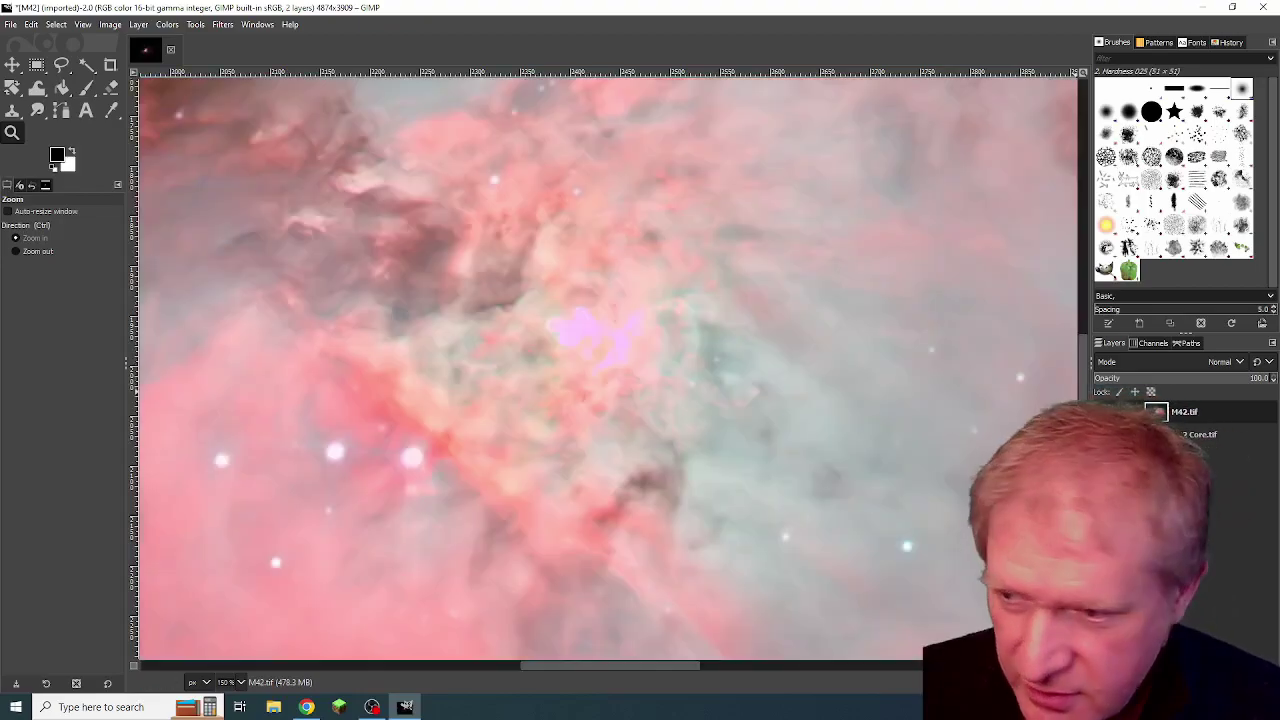
Zoom out to 50%, then toggle M42.tif off and on to compare with the core exposure
{"action": "left_click", "coordinate": [16, 251]}
{"action": "left_click", "coordinate": [585, 352]}
{"action": "left_click", "coordinate": [585, 352]}
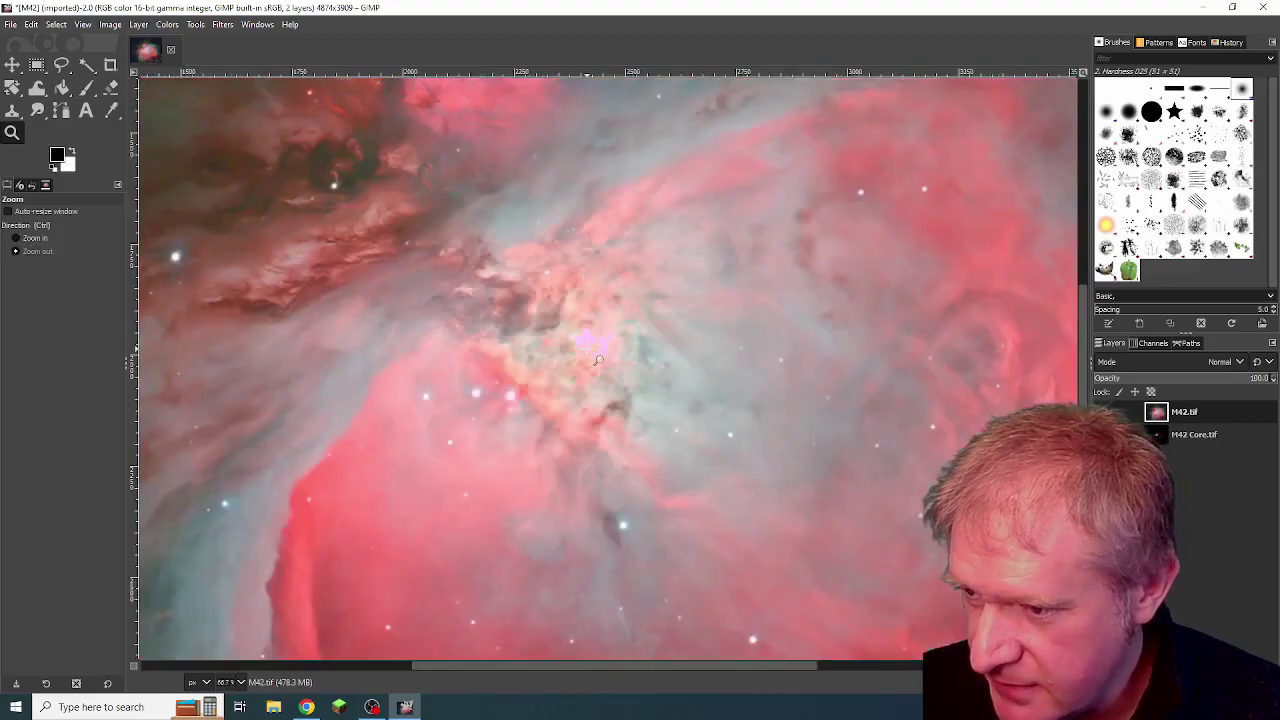
{"action": "left_click", "coordinate": [652, 343]}
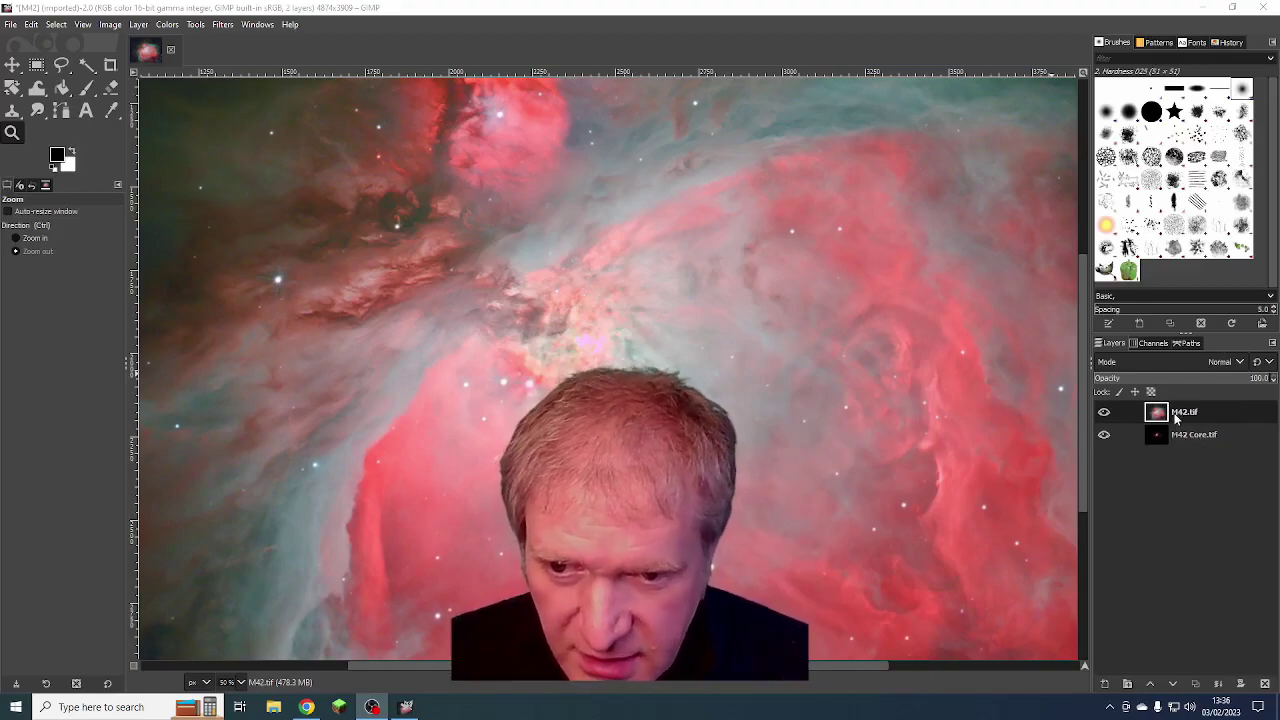
{"action": "left_click", "coordinate": [1104, 412]}
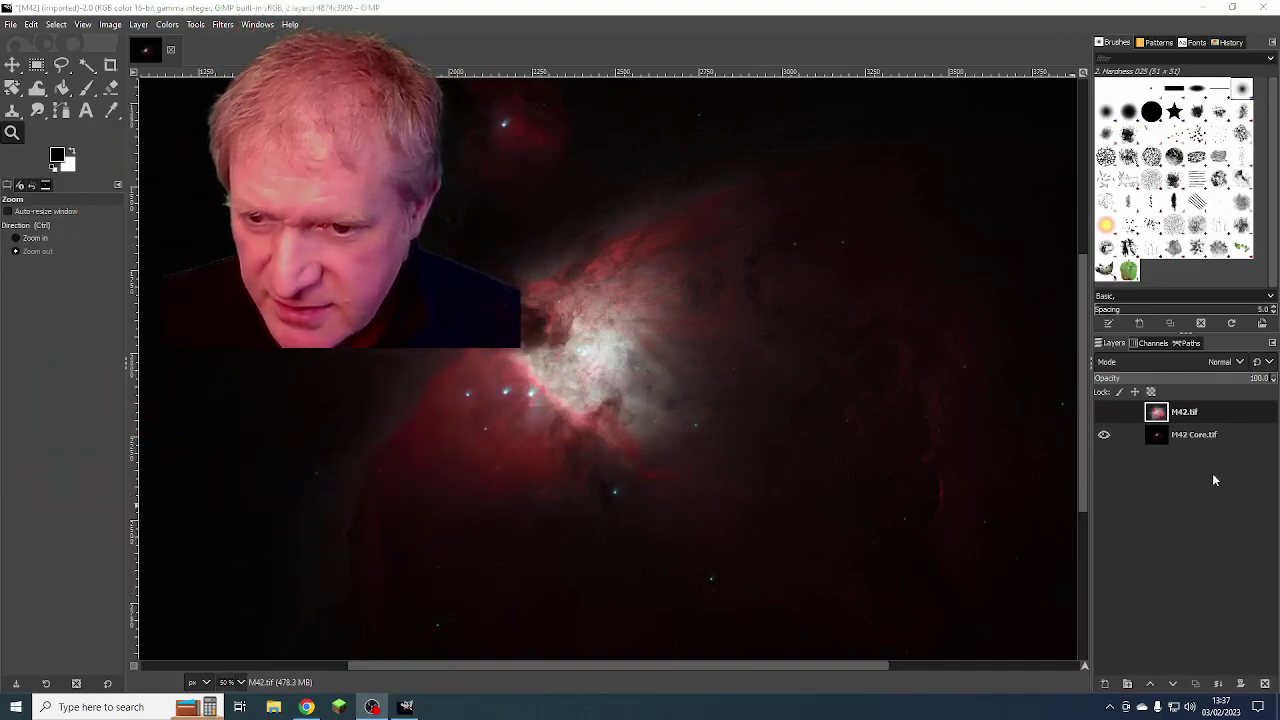
{"action": "left_click", "coordinate": [1104, 412]}
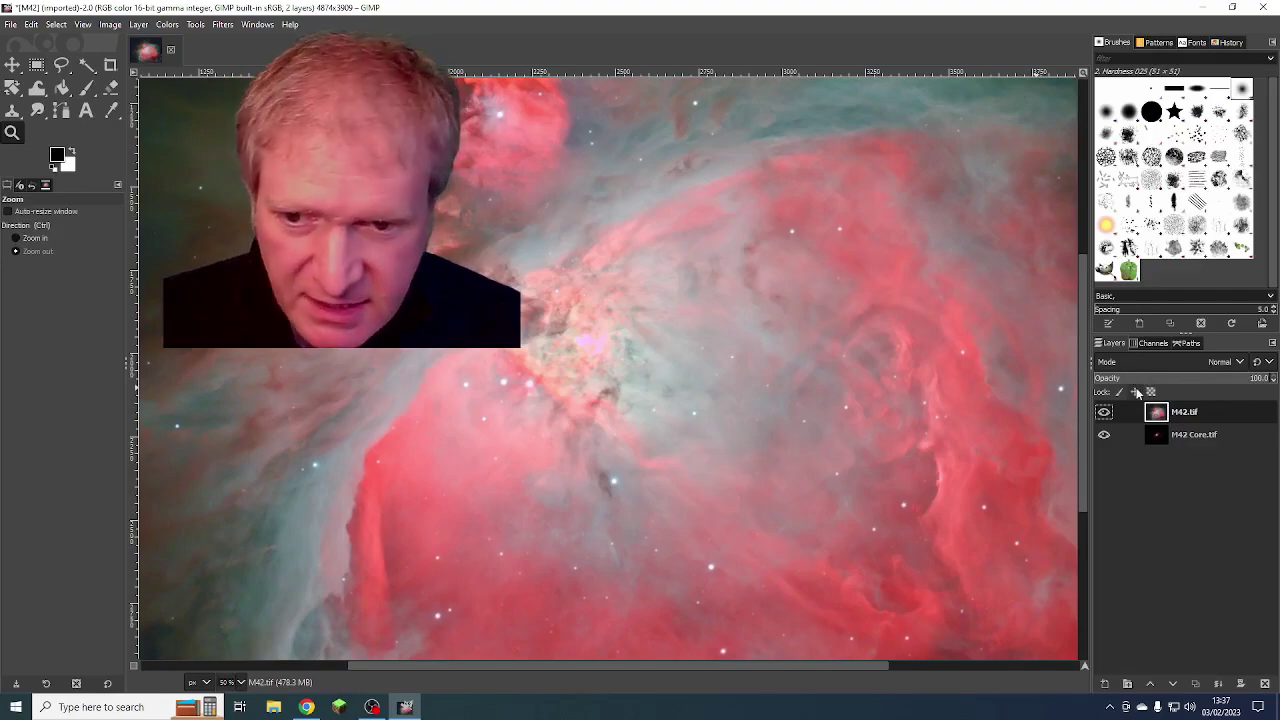
Fade M42.tif to about 25% opacity and select the M42 Core layer
{"action": "left_click_drag", "start_coordinate": [1268, 380], "coordinate": [1159, 387]}
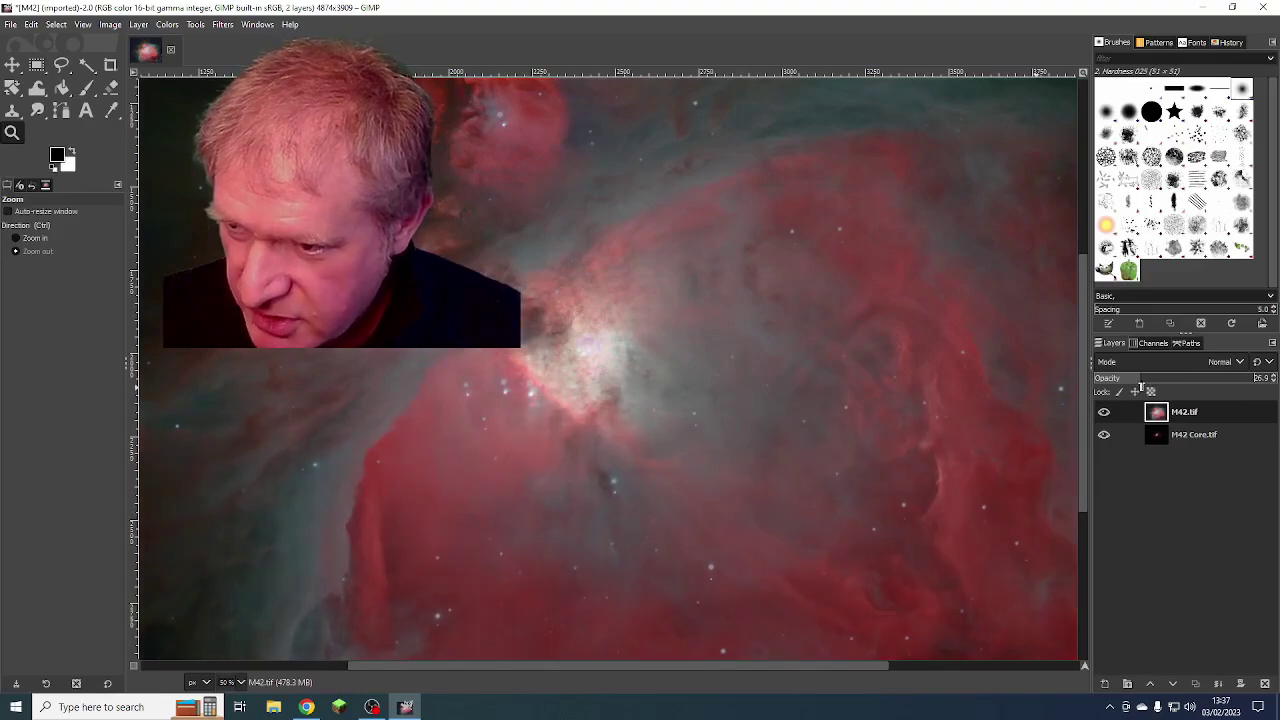
{"action": "left_click_drag", "start_coordinate": [1137, 387], "coordinate": [1136, 387]}
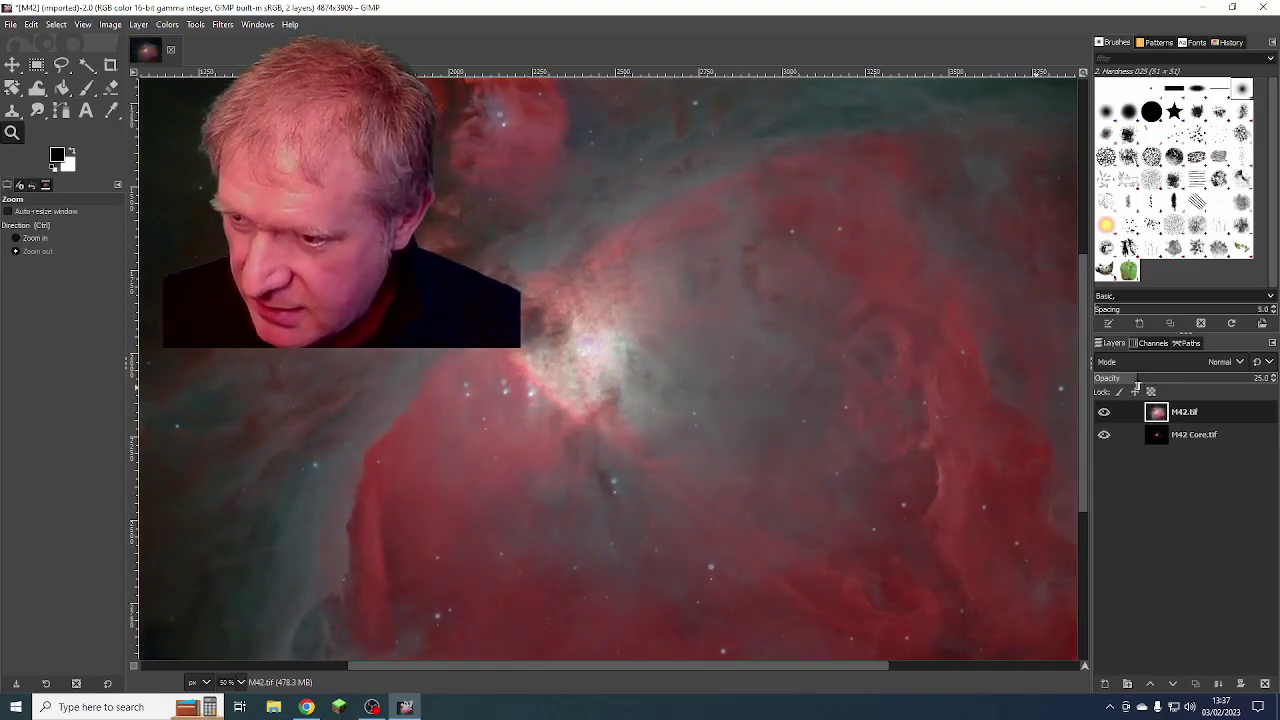
{"action": "left_click", "coordinate": [1153, 435]}
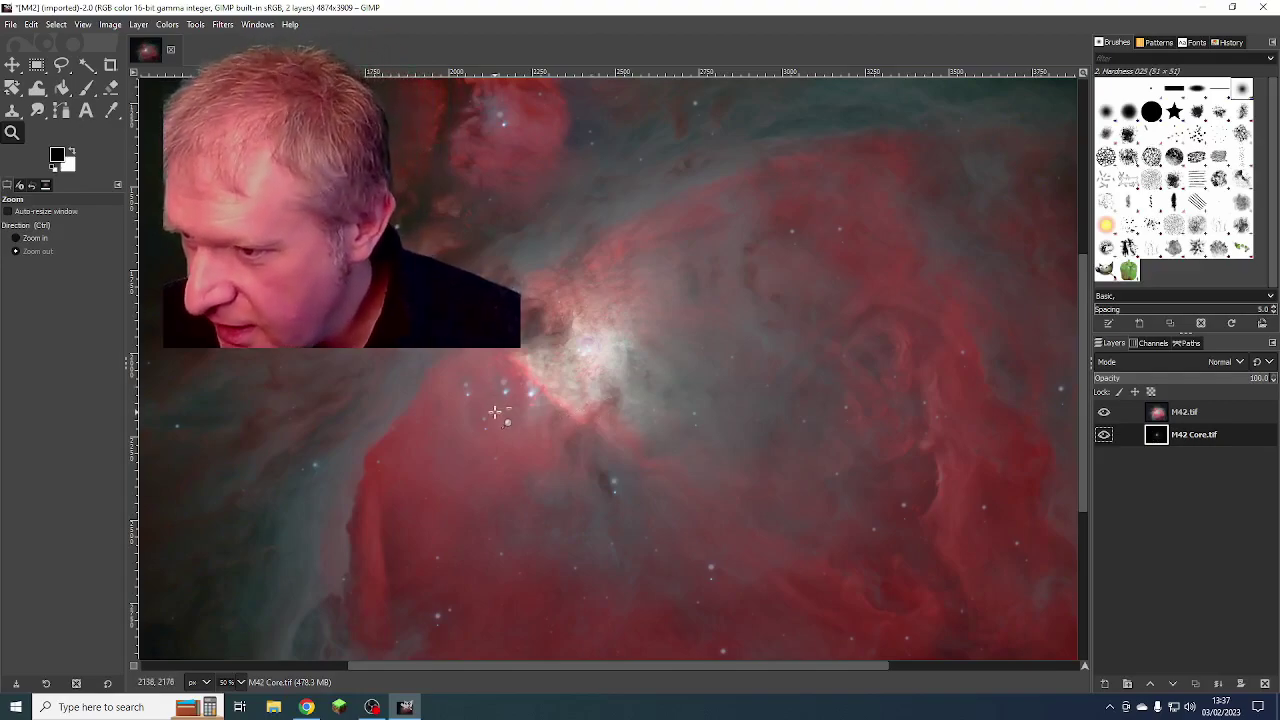
Shift M42.tif a few pixels with the Move tool so its stars align with M42 Core
{"action": "left_click", "coordinate": [13, 66]}
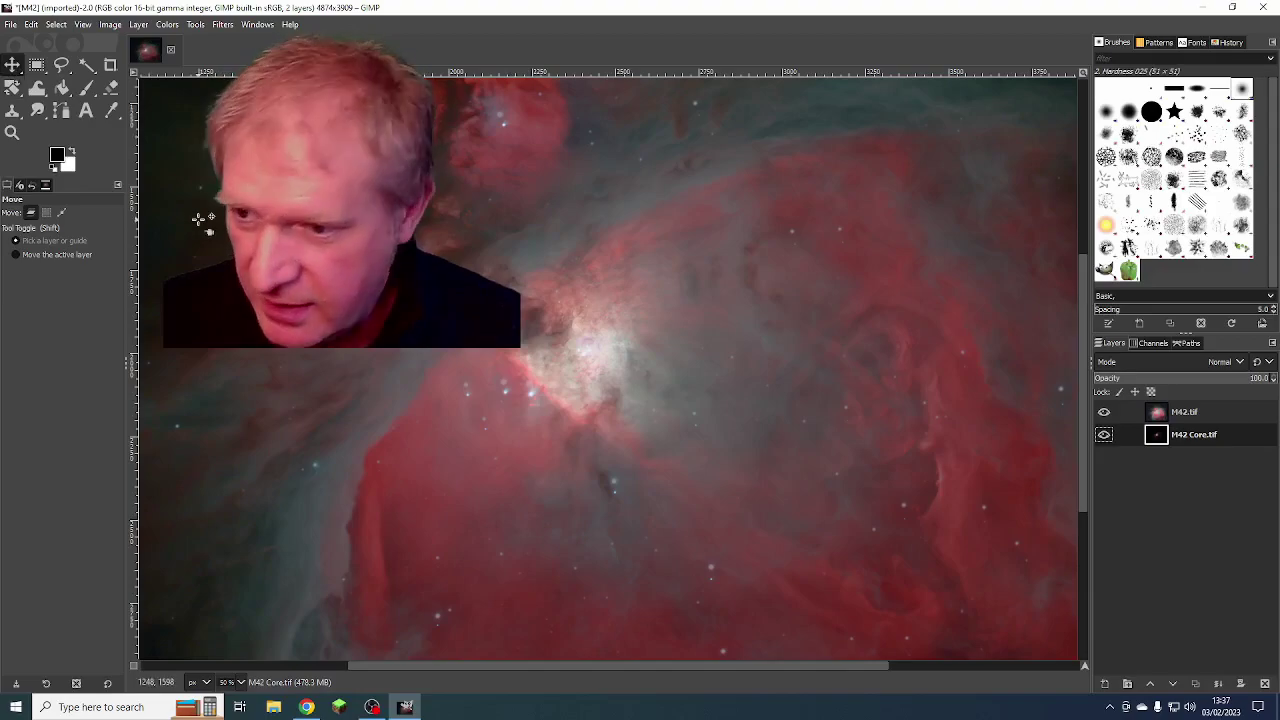
{"action": "mouse_move", "coordinate": [495, 406]}
{"action": "left_mouse_down"}
{"action": "mouse_move", "coordinate": [505, 400]}
{"action": "mouse_move", "coordinate": [490, 391]}
{"action": "mouse_move", "coordinate": [495, 412]}
{"action": "left_mouse_up"}
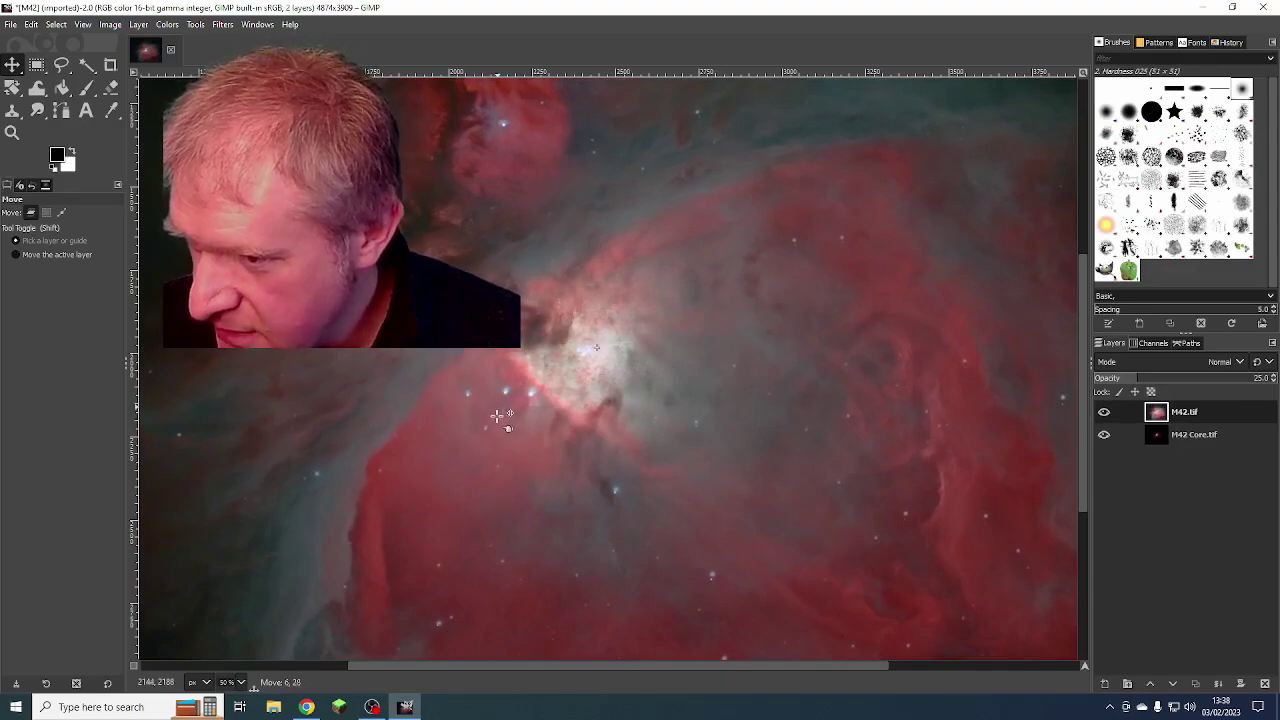
{"action": "left_click_drag", "start_coordinate": [494, 416], "coordinate": [497, 416]}
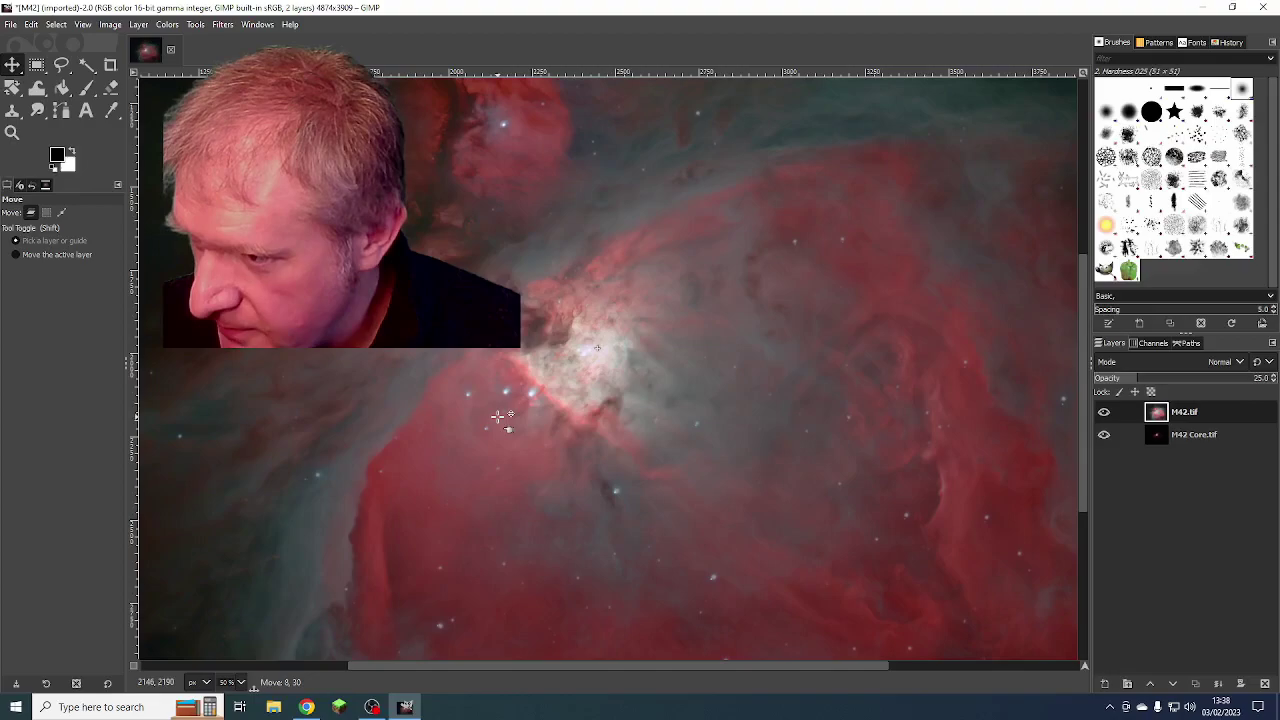
{"action": "left_click_drag", "start_coordinate": [497, 415], "coordinate": [497, 415]}
{"action": "key", "text": "Page_Down"}
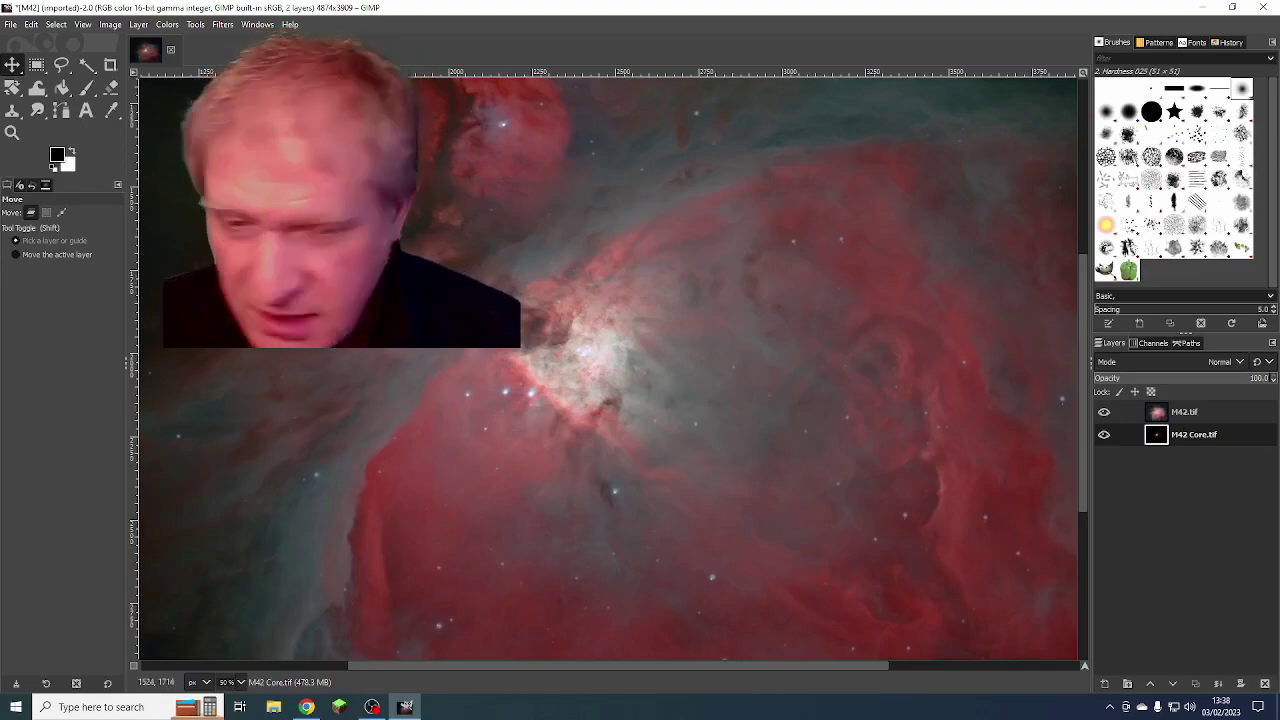
Rotate M42.tif by 0.55 degrees to match the M42 Core stars and commit it
{"action": "key", "text": "shift+r"}
{"action": "left_click", "coordinate": [380, 362]}
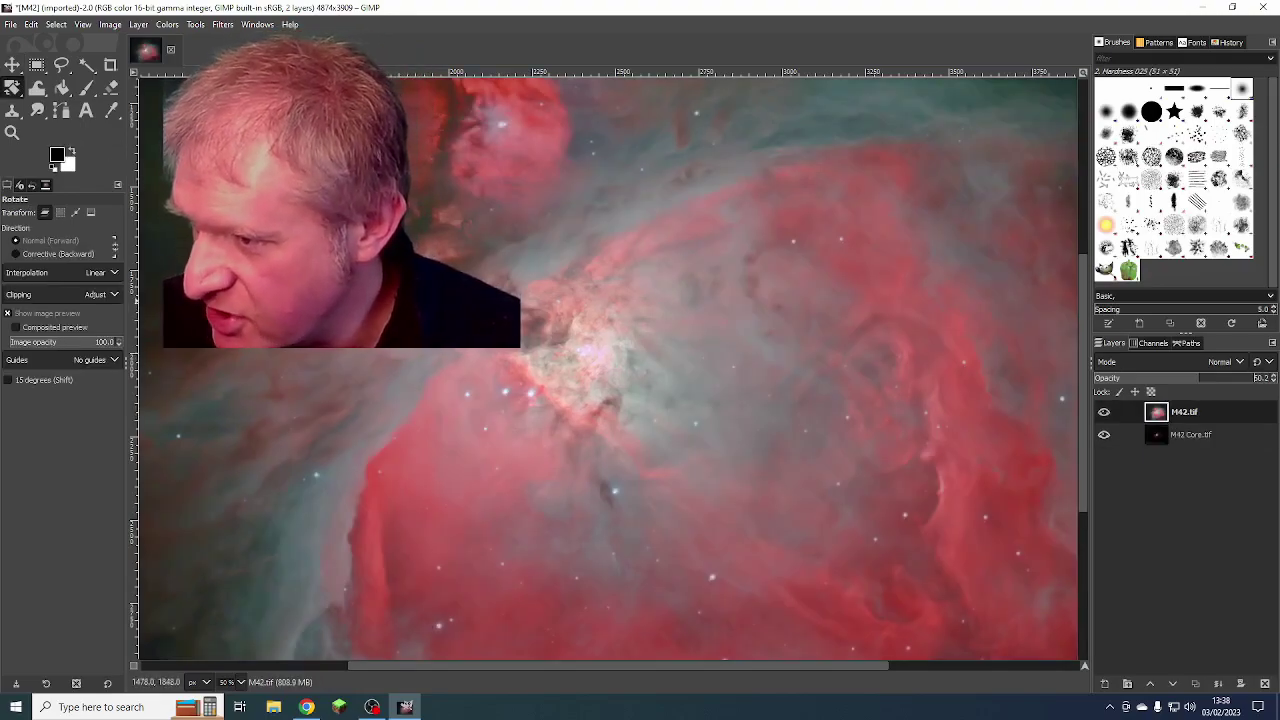
{"action": "left_click", "coordinate": [314, 314]}
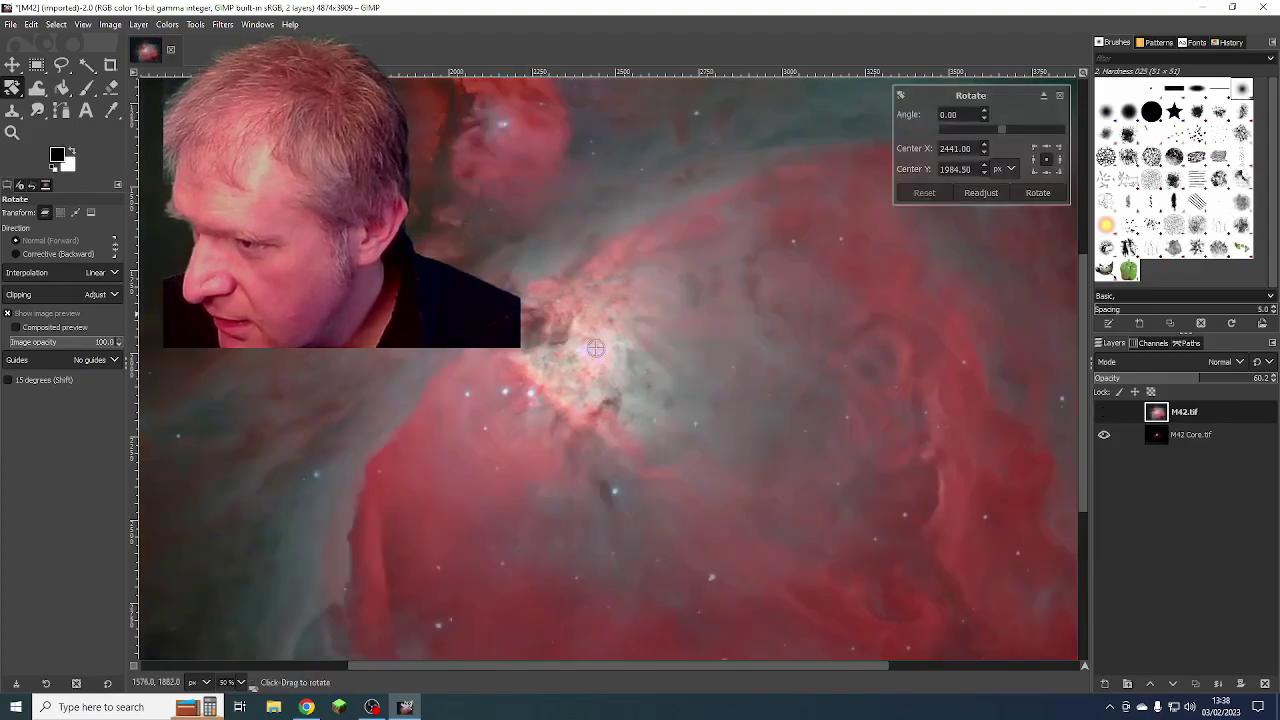
{"action": "mouse_move", "coordinate": [313, 315]}
{"action": "left_mouse_down"}
{"action": "mouse_move", "coordinate": [326, 293]}
{"action": "mouse_move", "coordinate": [325, 306]}
{"action": "left_mouse_up"}
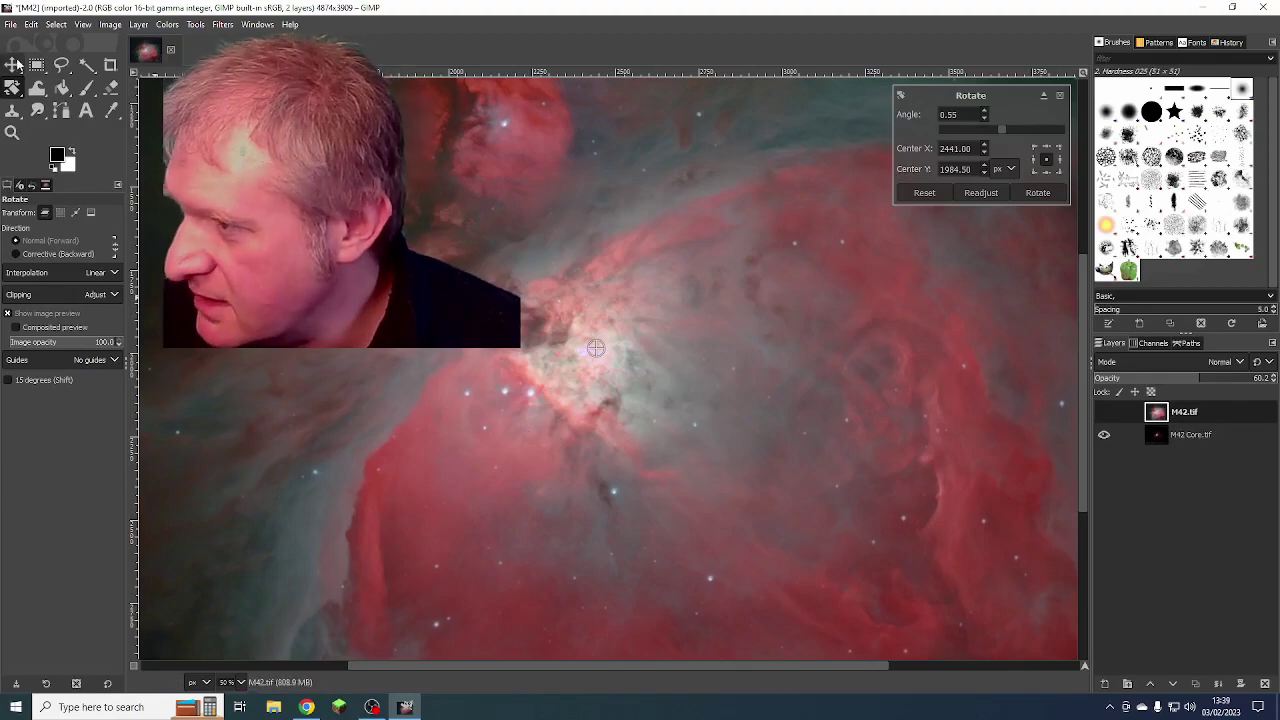
{"action": "left_click", "coordinate": [13, 64]}
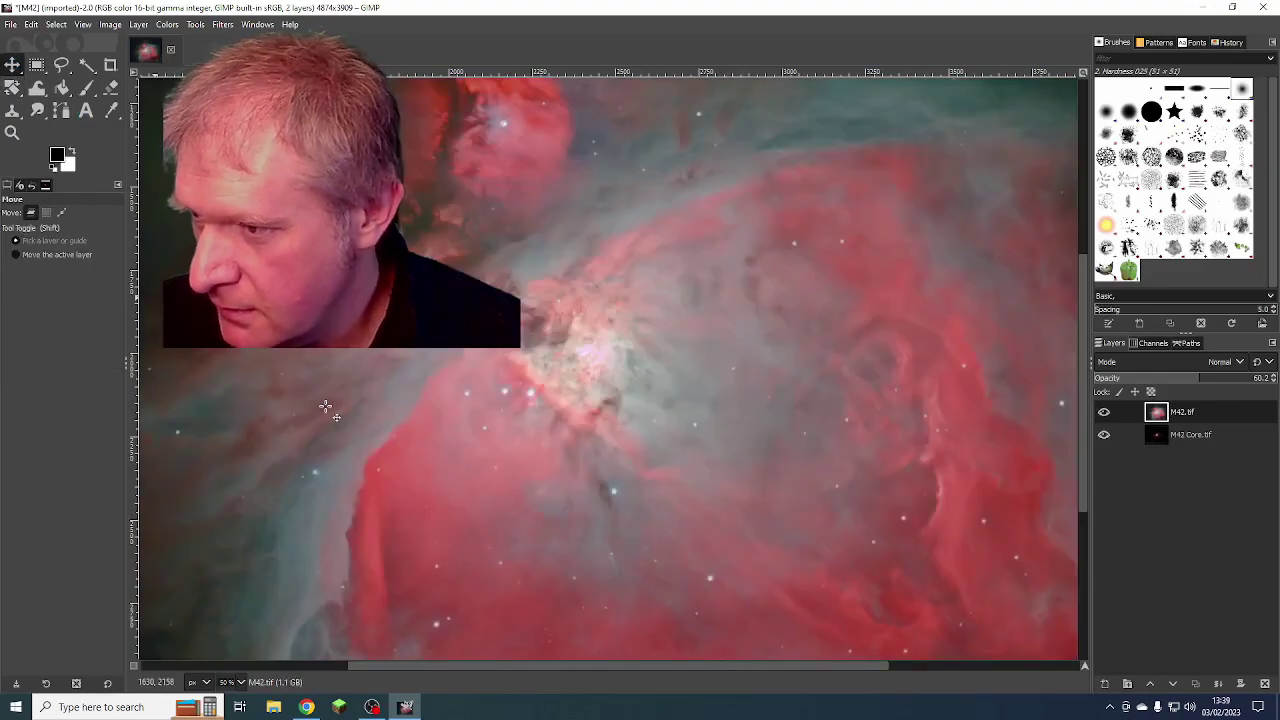
Nudge M42.tif slightly, check alignment at lower opacity, then restore it to 100%
{"action": "left_click", "coordinate": [335, 367]}
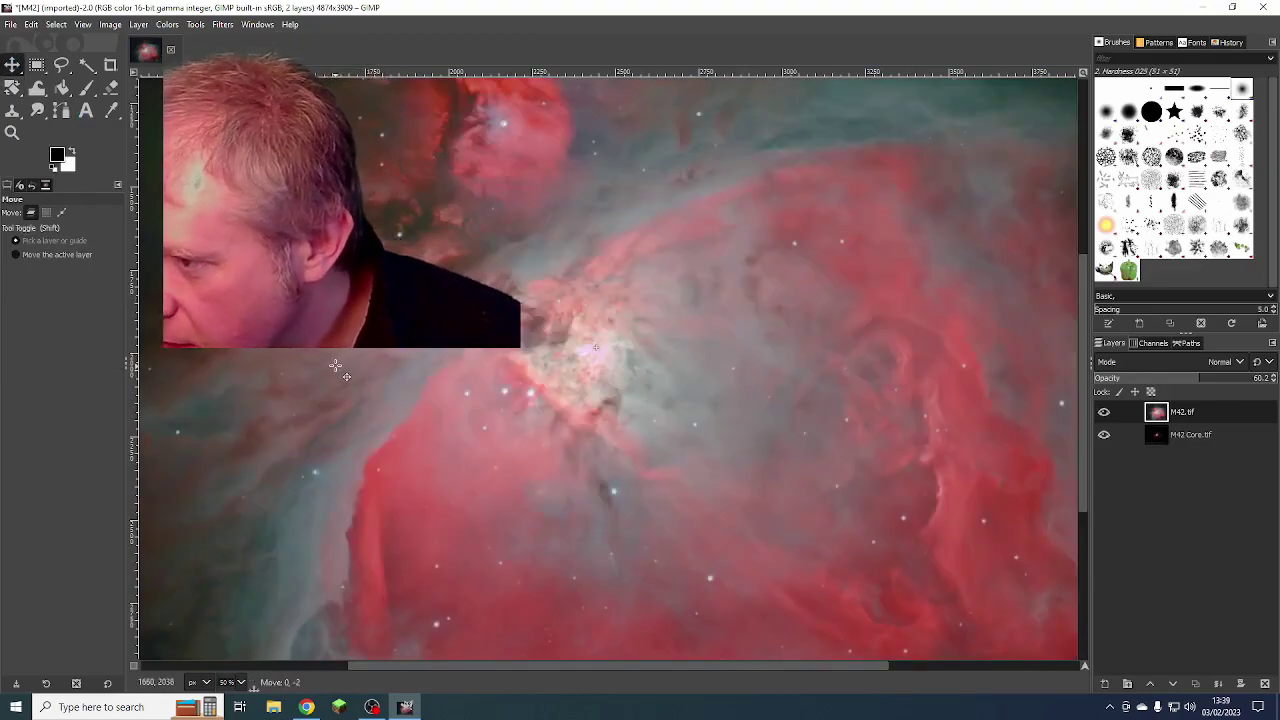
{"action": "left_click_drag", "start_coordinate": [336, 367], "coordinate": [338, 367]}
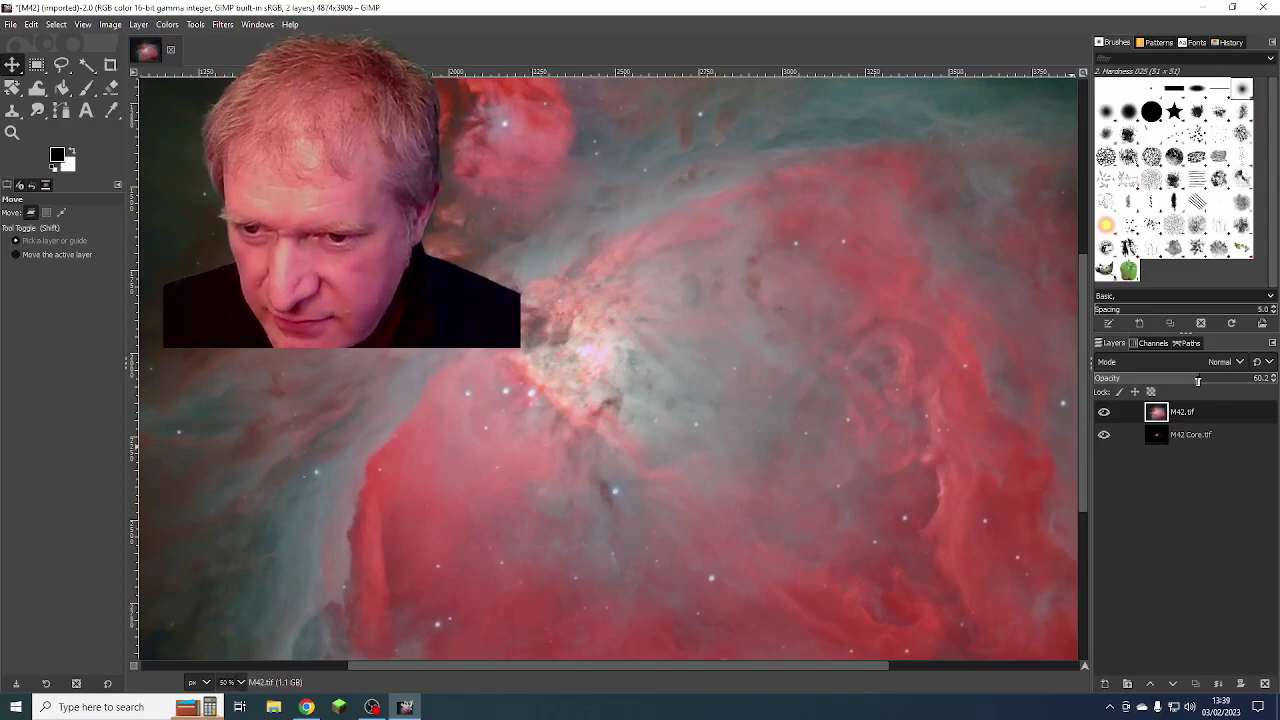
{"action": "left_click_drag", "start_coordinate": [1198, 381], "coordinate": [1092, 384]}
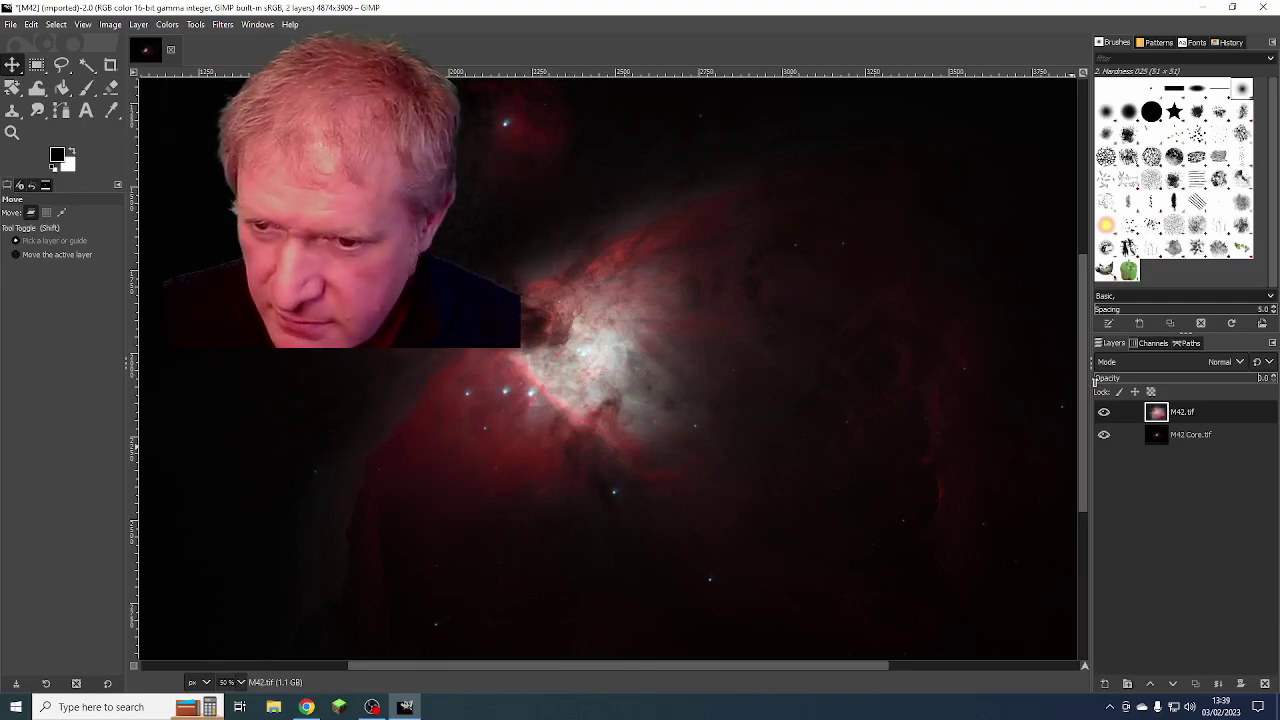
{"action": "left_click_drag", "start_coordinate": [1094, 381], "coordinate": [1279, 383]}
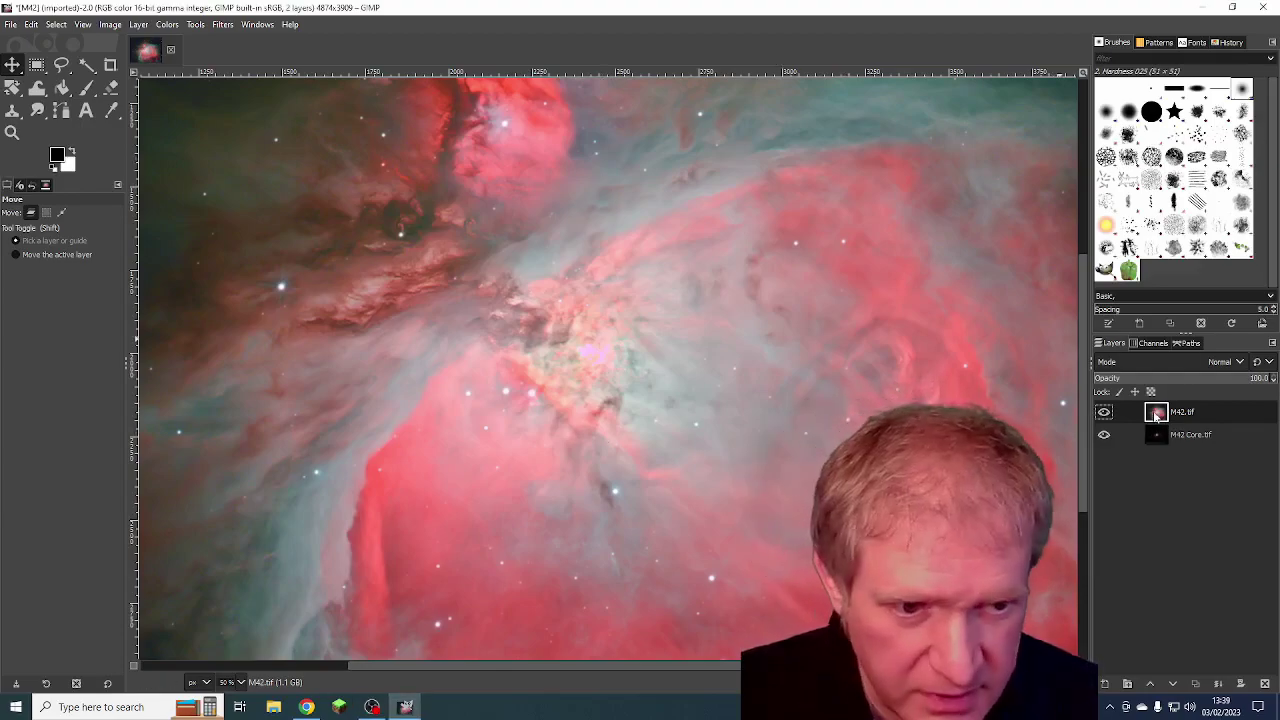
Add a Black (full transparency) layer mask to M42.tif with Invert mask ticked, making it white
{"action": "left_click", "coordinate": [138, 24]}
{"action": "left_click", "coordinate": [139, 25]}
{"action": "left_click", "coordinate": [140, 28]}
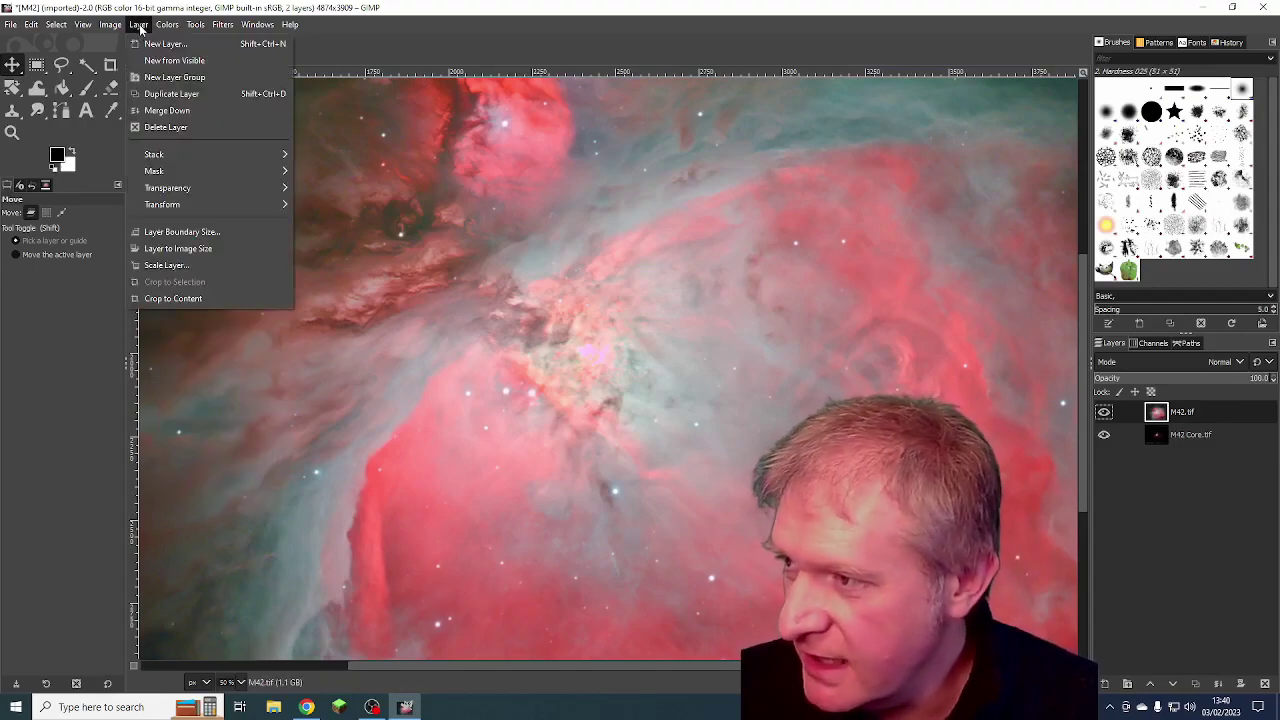
{"action": "mouse_move", "coordinate": [246, 170]}
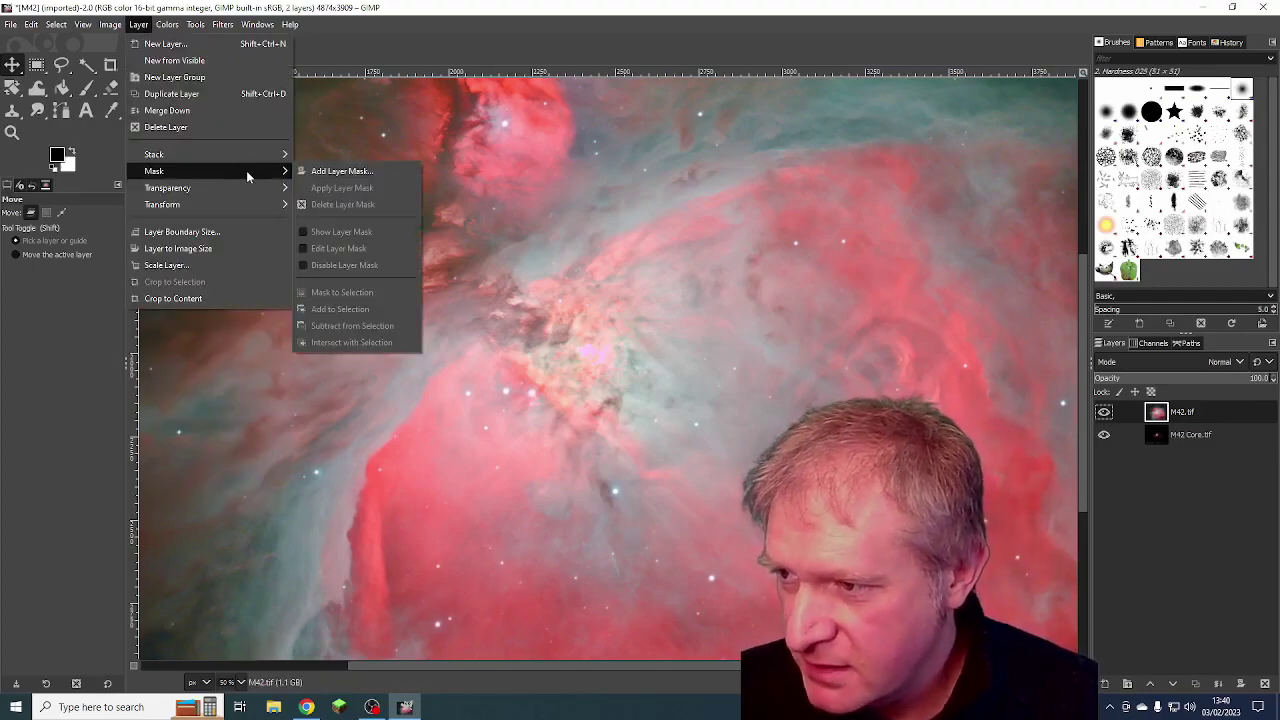
{"action": "left_click", "coordinate": [330, 172]}
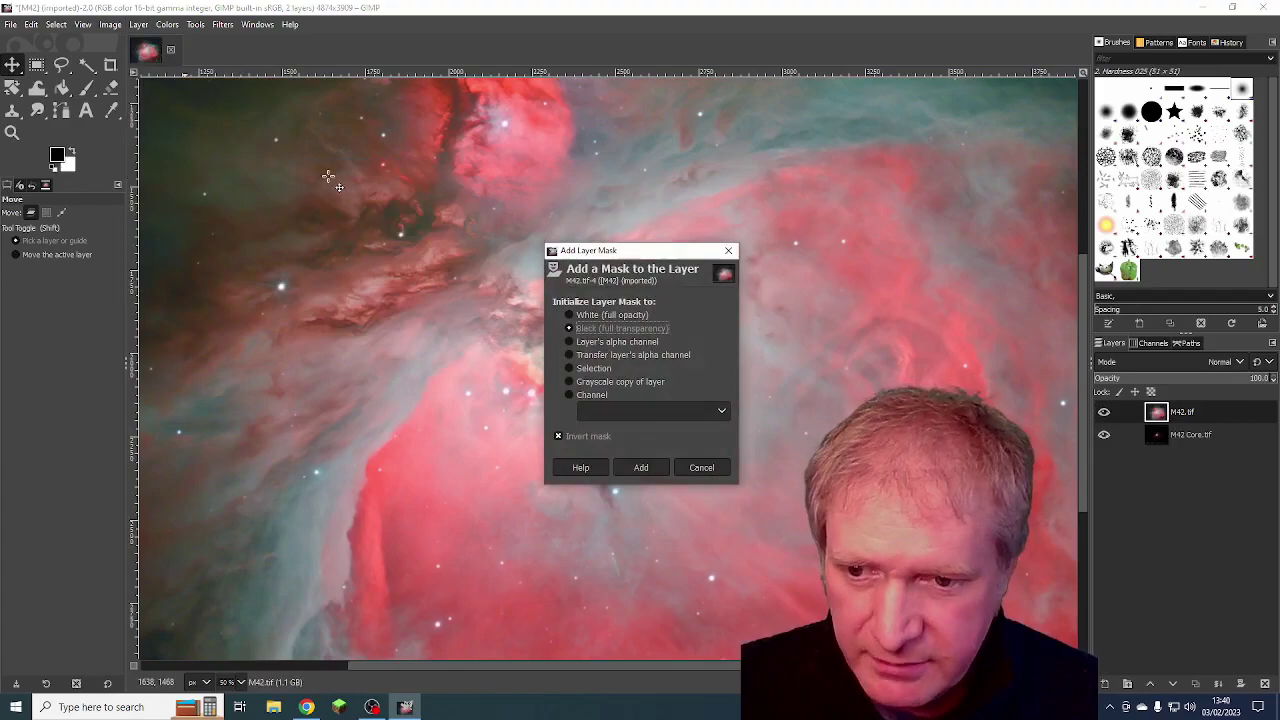
{"action": "left_click", "coordinate": [560, 437]}
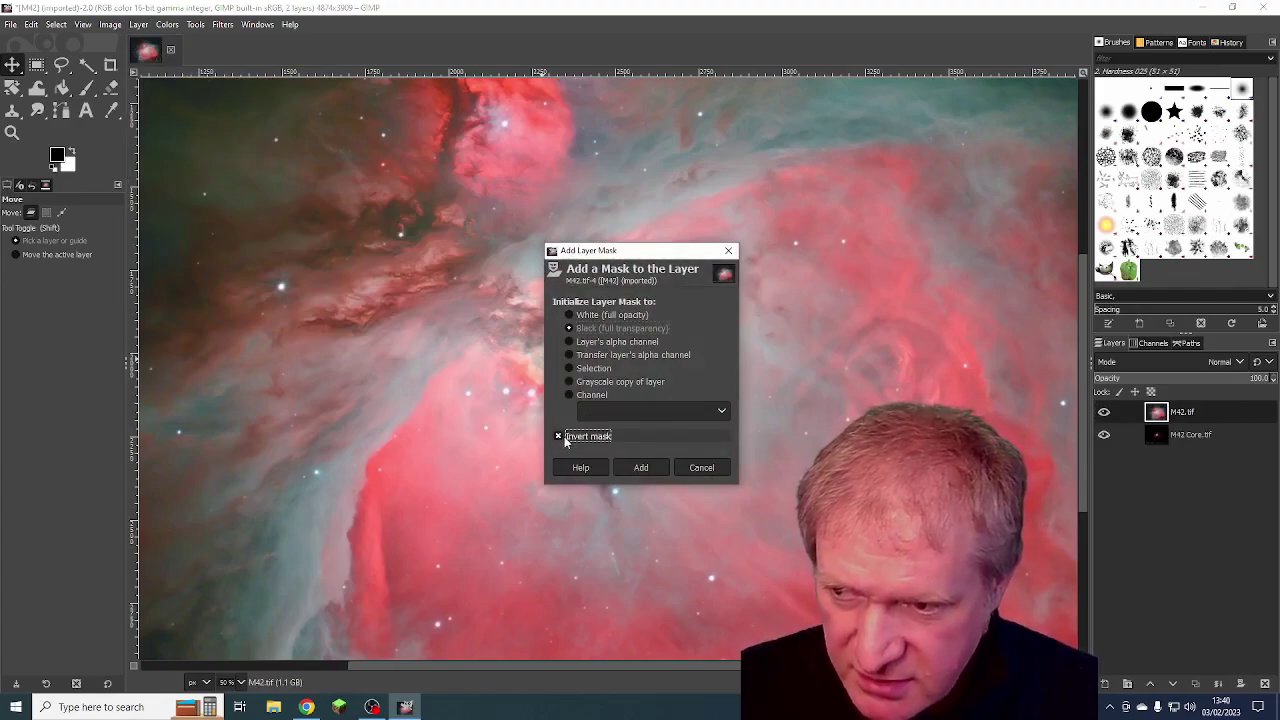
{"action": "left_click", "coordinate": [577, 331]}
{"action": "left_click", "coordinate": [560, 437]}
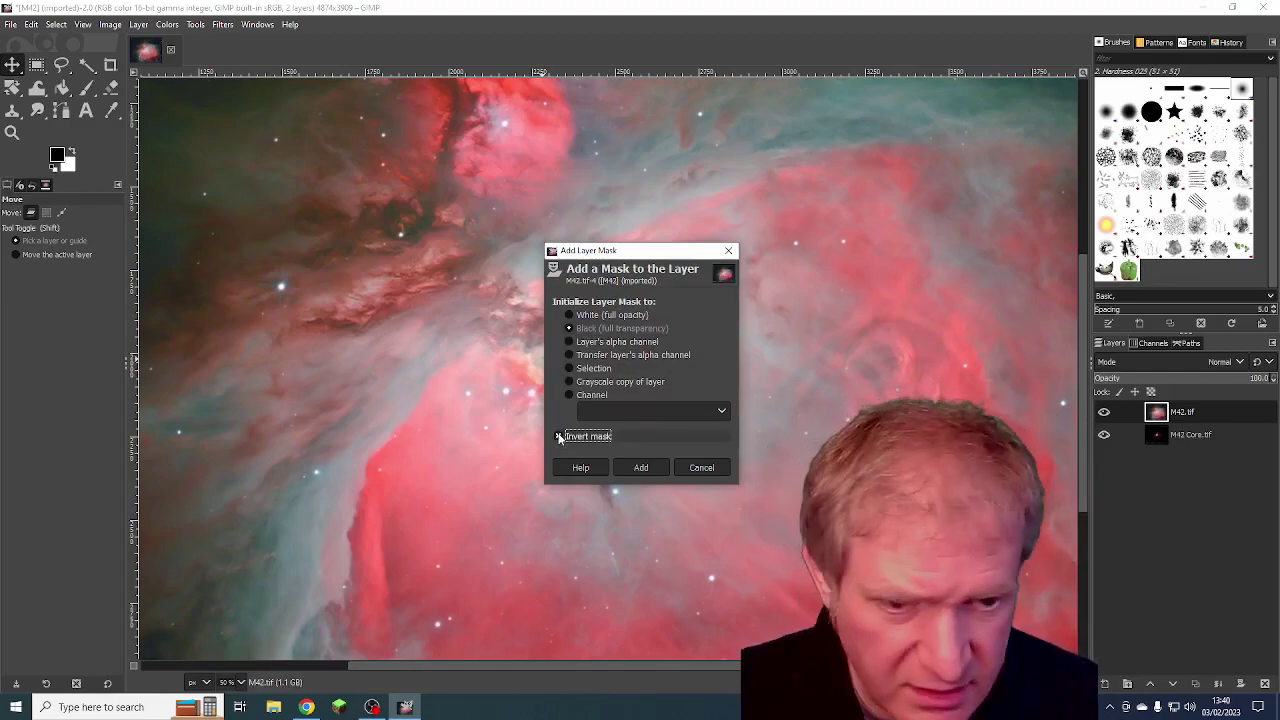
{"action": "left_click", "coordinate": [625, 467]}
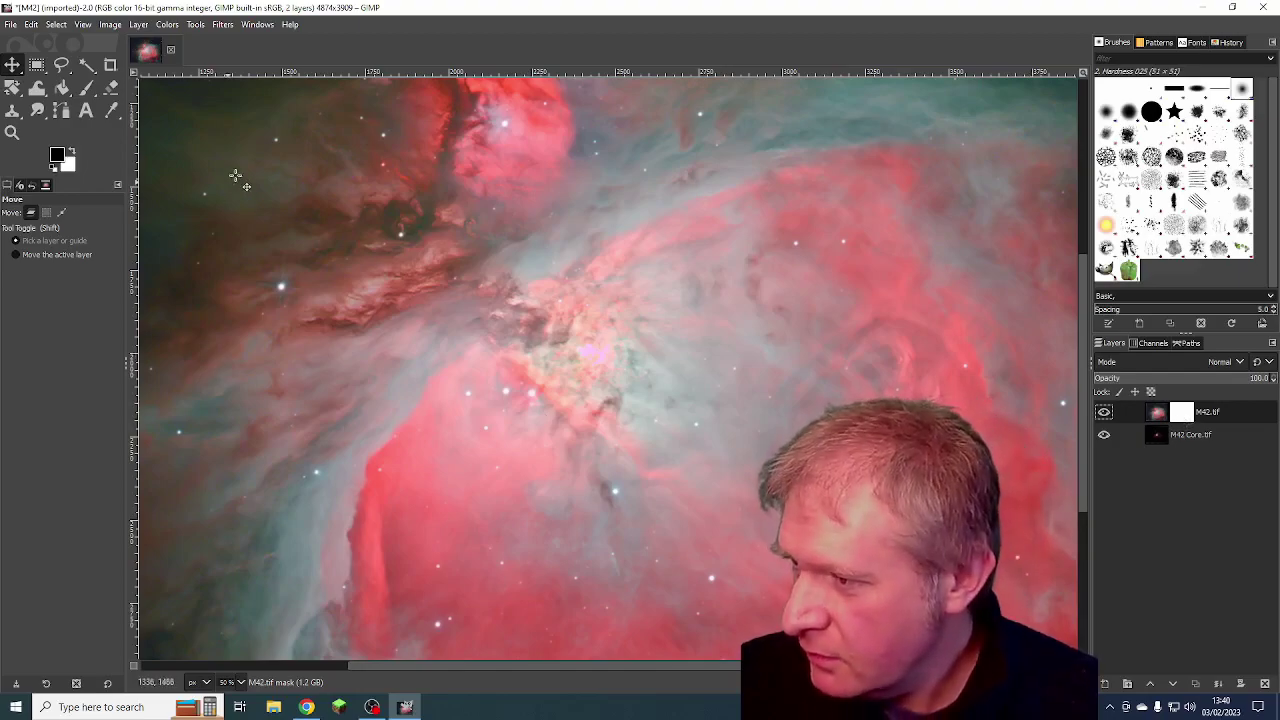
Confirm black as the foreground colour and select the Paintbrush tool
{"action": "left_click", "coordinate": [59, 158]}
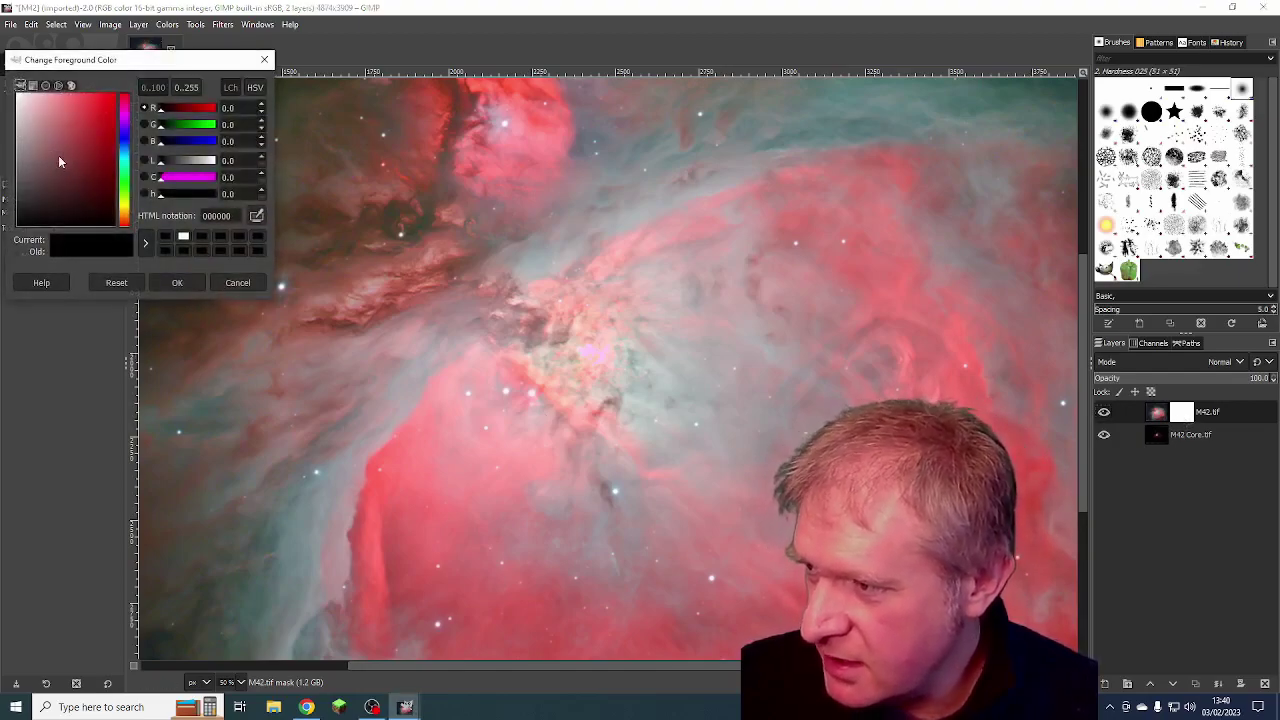
{"action": "left_click", "coordinate": [177, 285]}
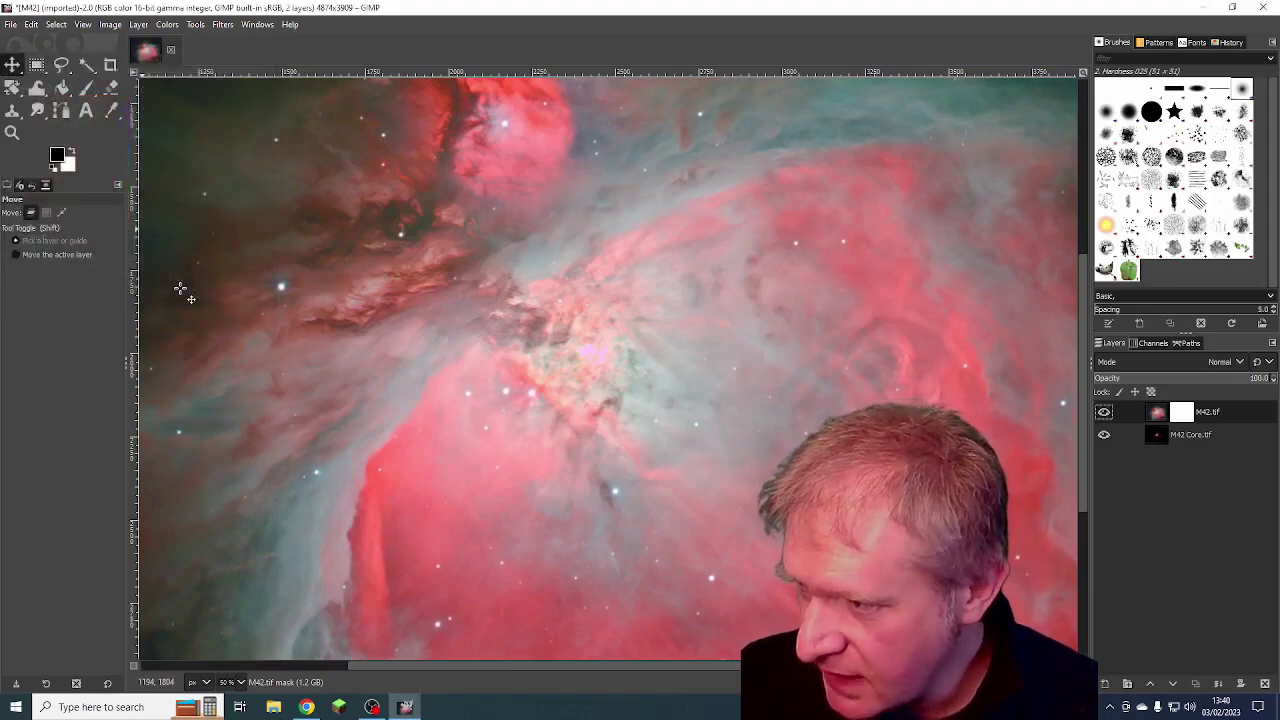
{"action": "left_click", "coordinate": [86, 88]}
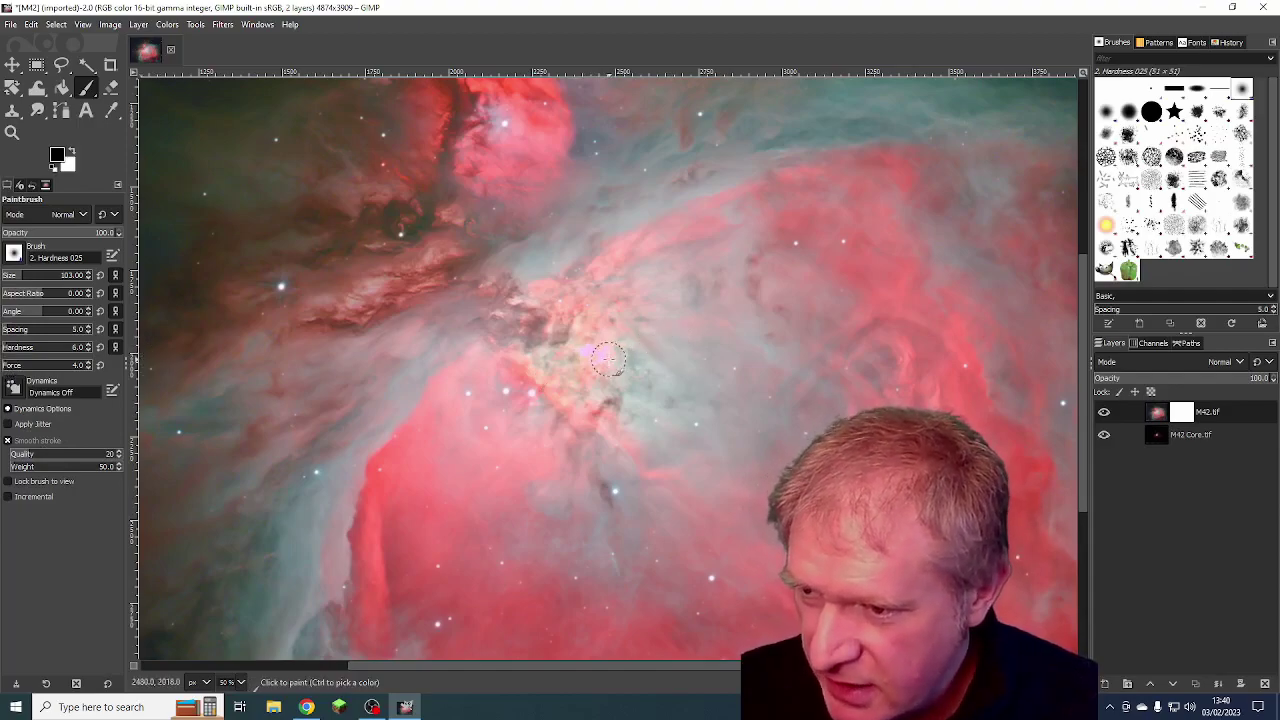
Zoom in closer on the nebula core, then return to the Paintbrush
{"action": "left_click", "coordinate": [12, 133]}
{"action": "left_click", "coordinate": [587, 352]}
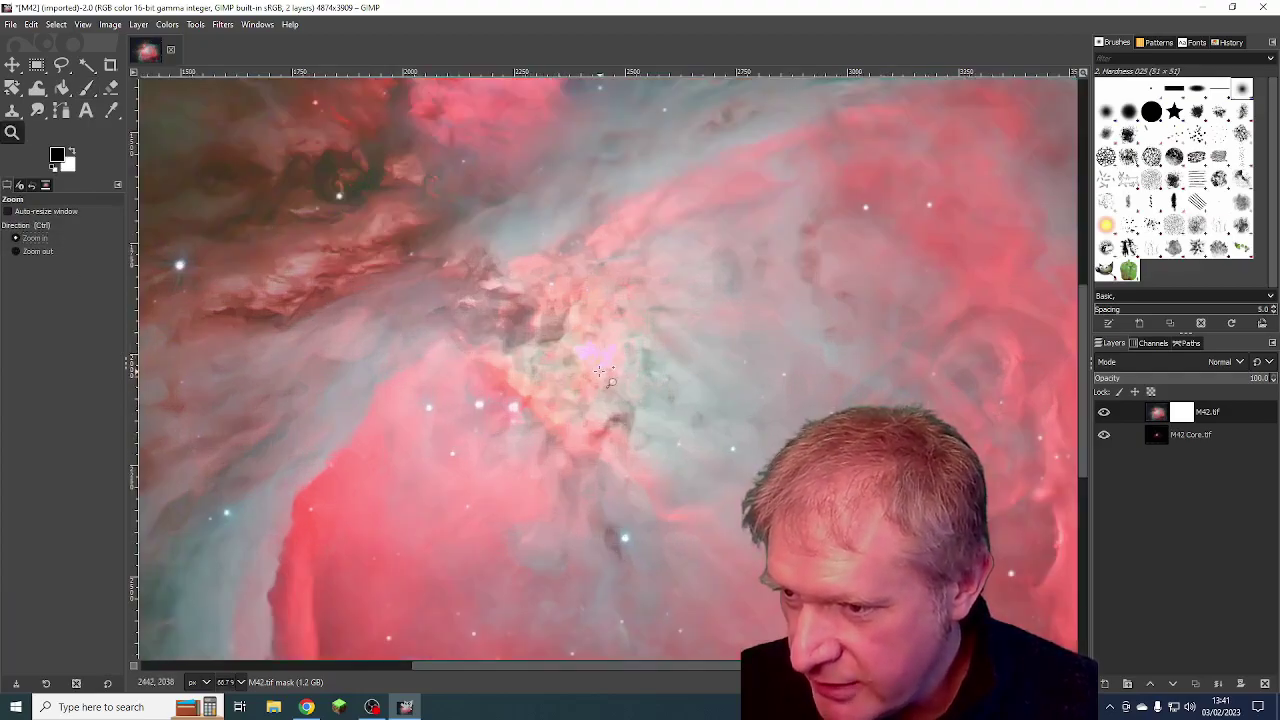
{"action": "left_click", "coordinate": [600, 374]}
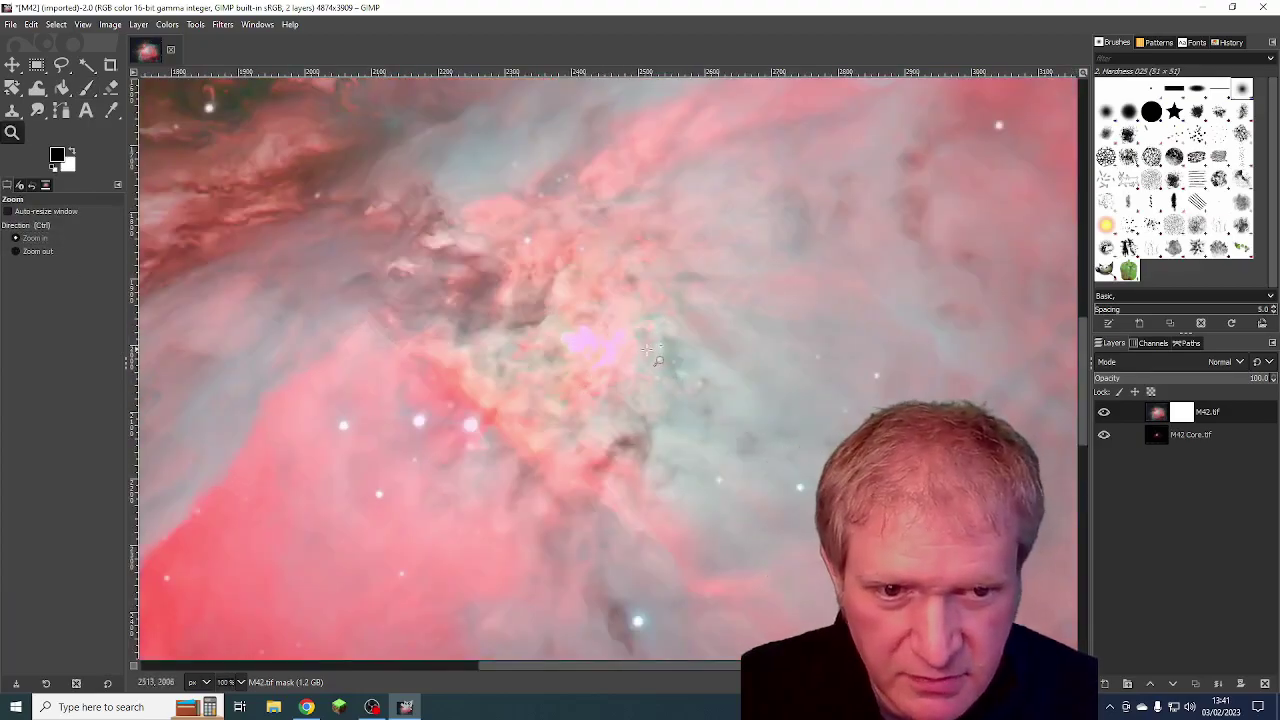
{"action": "left_click", "coordinate": [87, 88]}
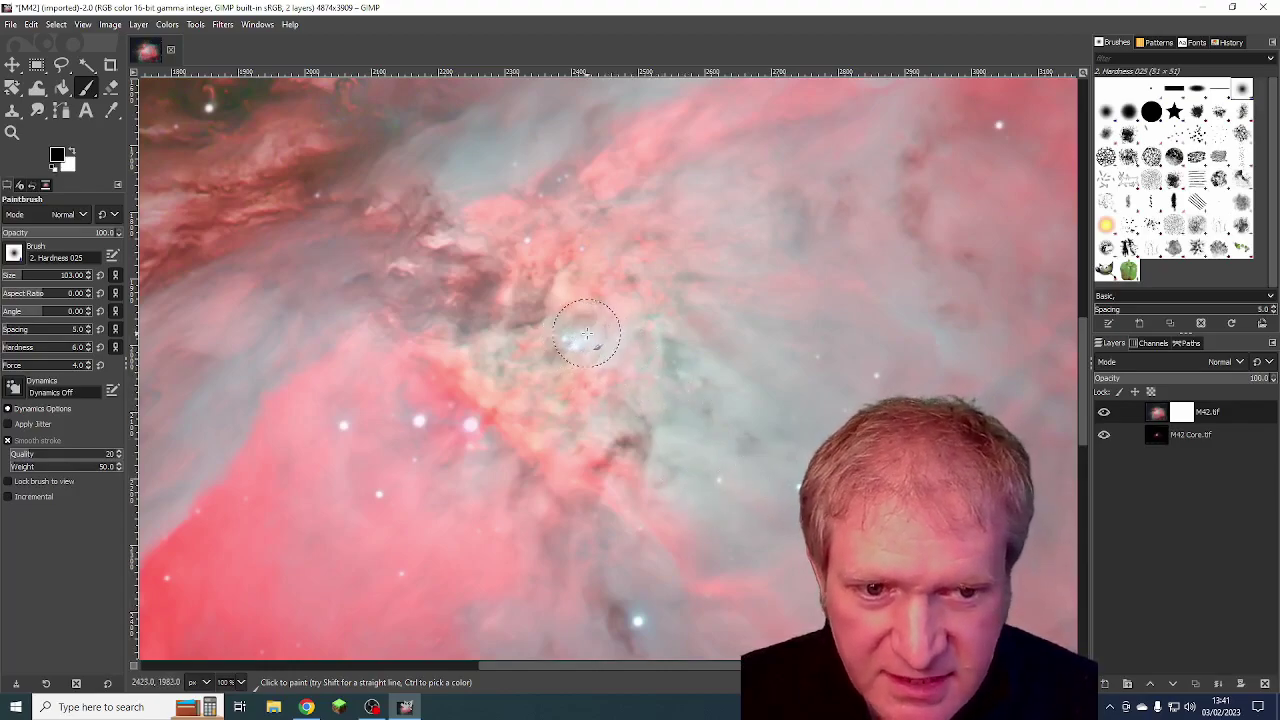
{"action": "left_click", "coordinate": [1104, 436]}
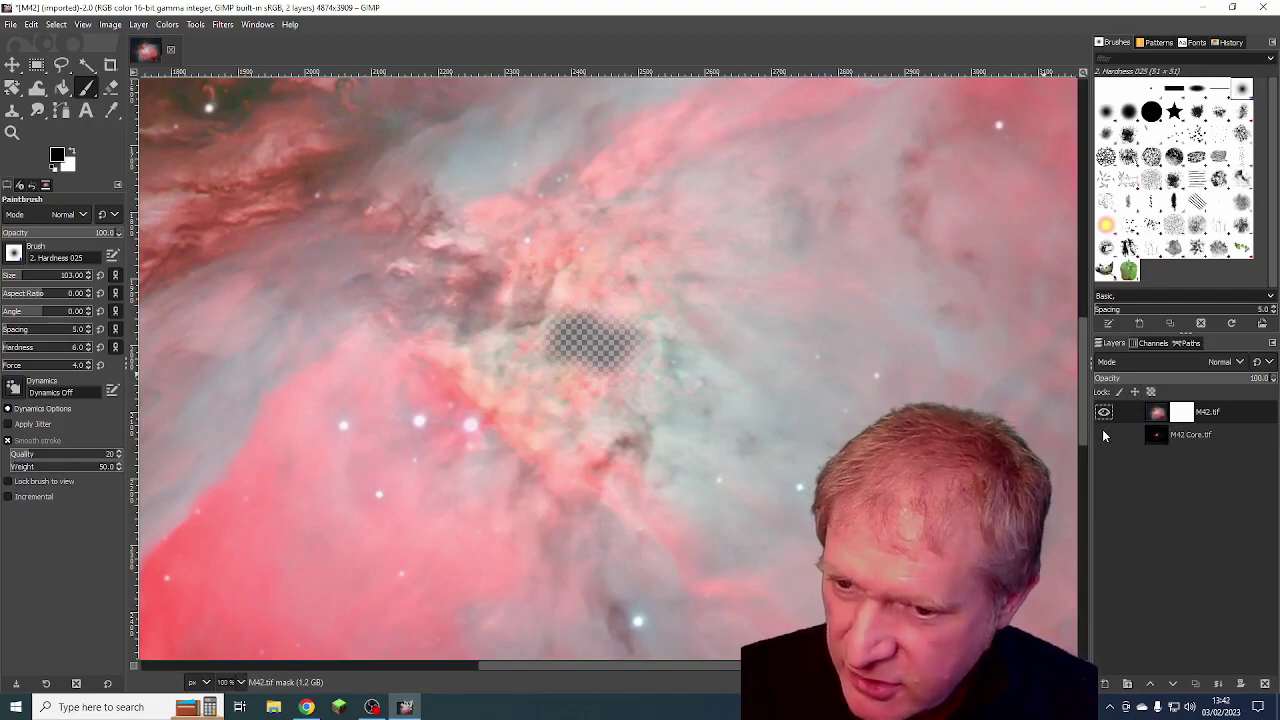
{"action": "left_click", "coordinate": [1104, 435]}
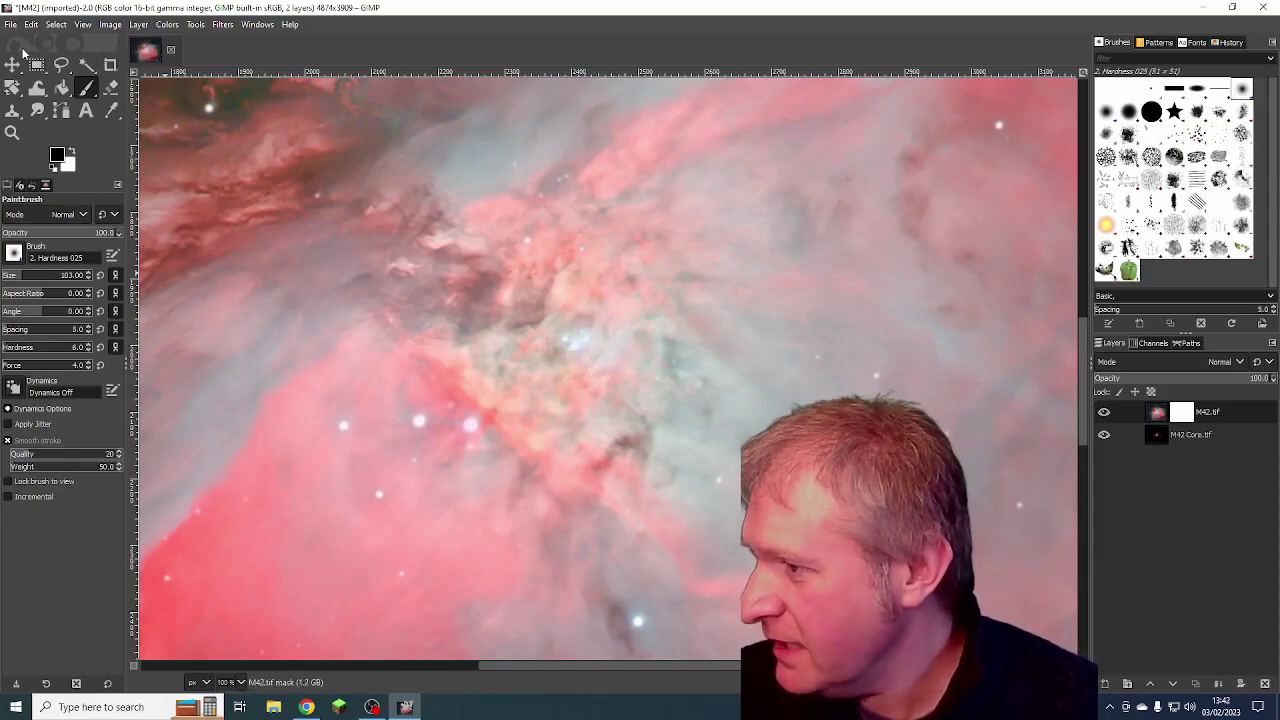
Set the Zoom tool to Zoom out and shrink the view until the whole nebula fits
{"action": "left_click", "coordinate": [13, 133]}
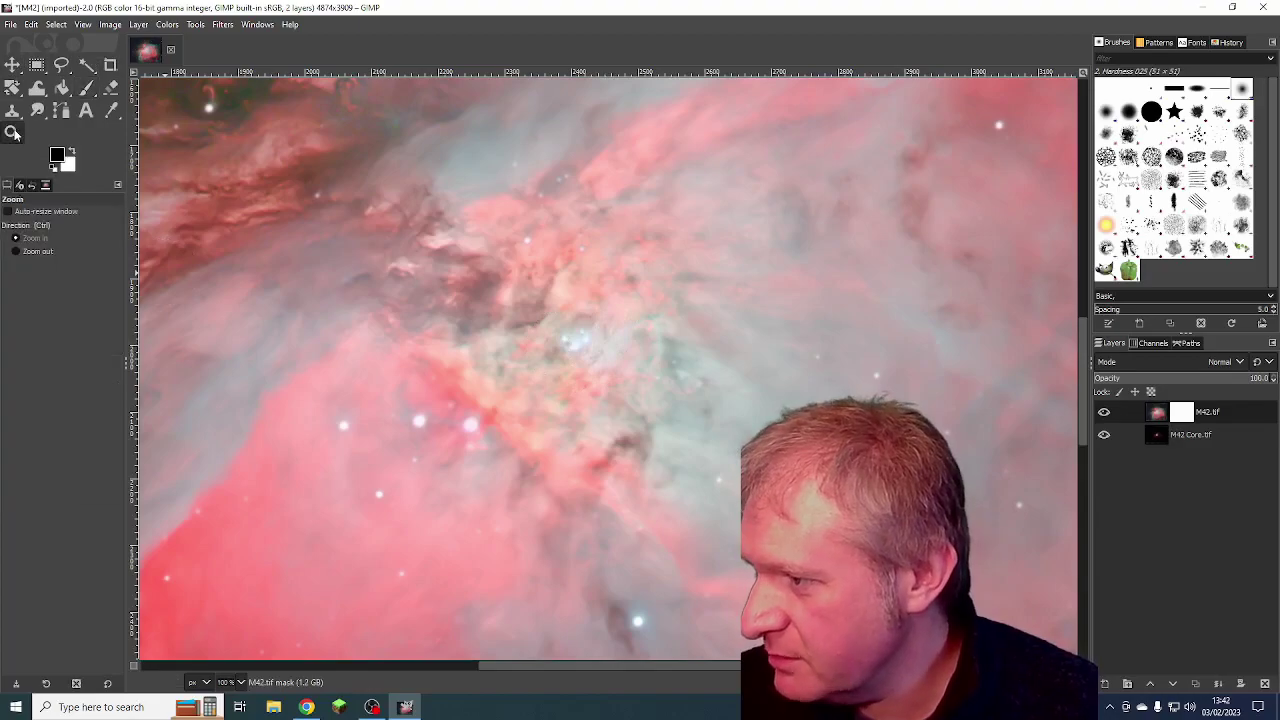
{"action": "left_click", "coordinate": [18, 251]}
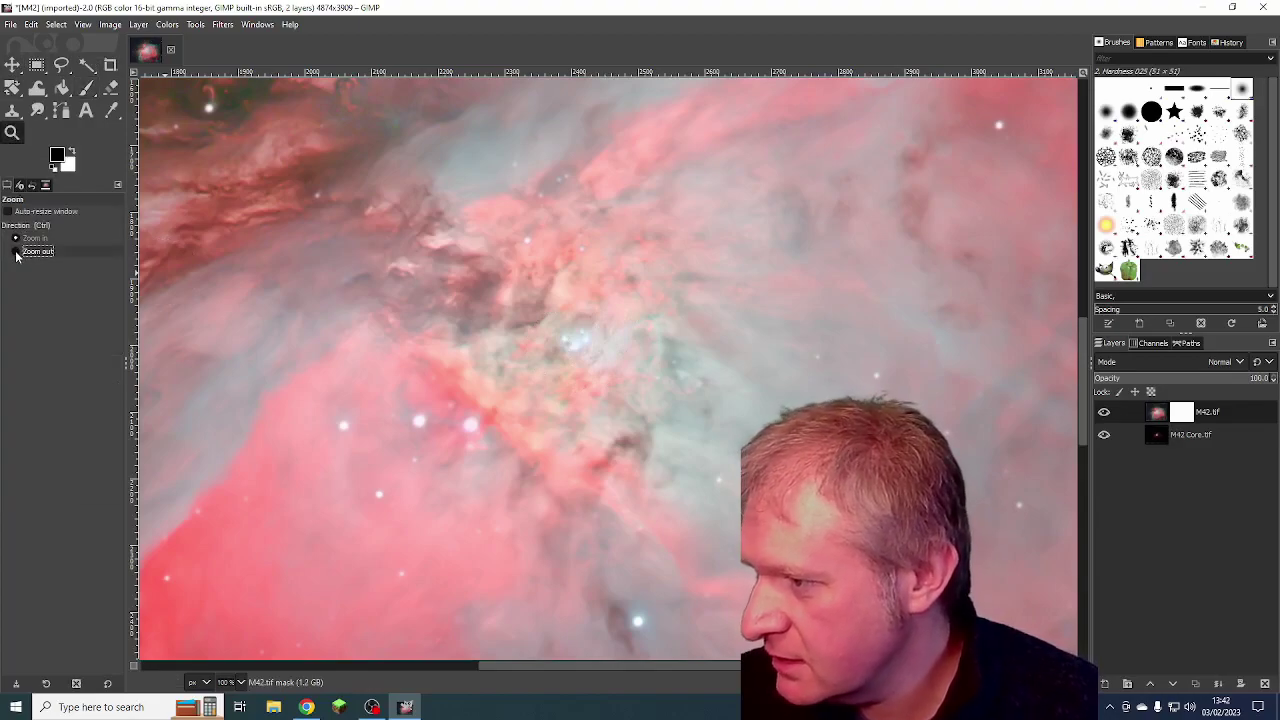
{"action": "left_click", "coordinate": [560, 377]}
{"action": "left_click", "coordinate": [578, 390]}
{"action": "left_click", "coordinate": [600, 412]}
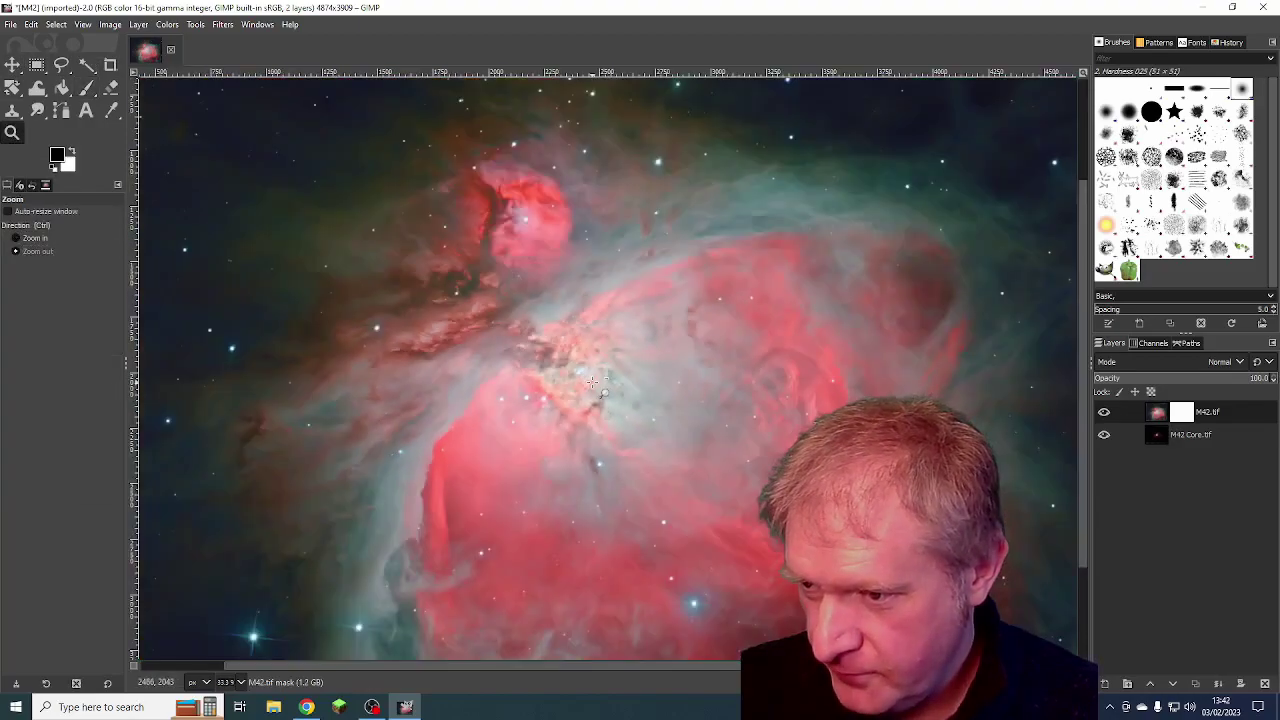
{"action": "left_click", "coordinate": [604, 412]}
{"action": "left_click", "coordinate": [621, 419]}
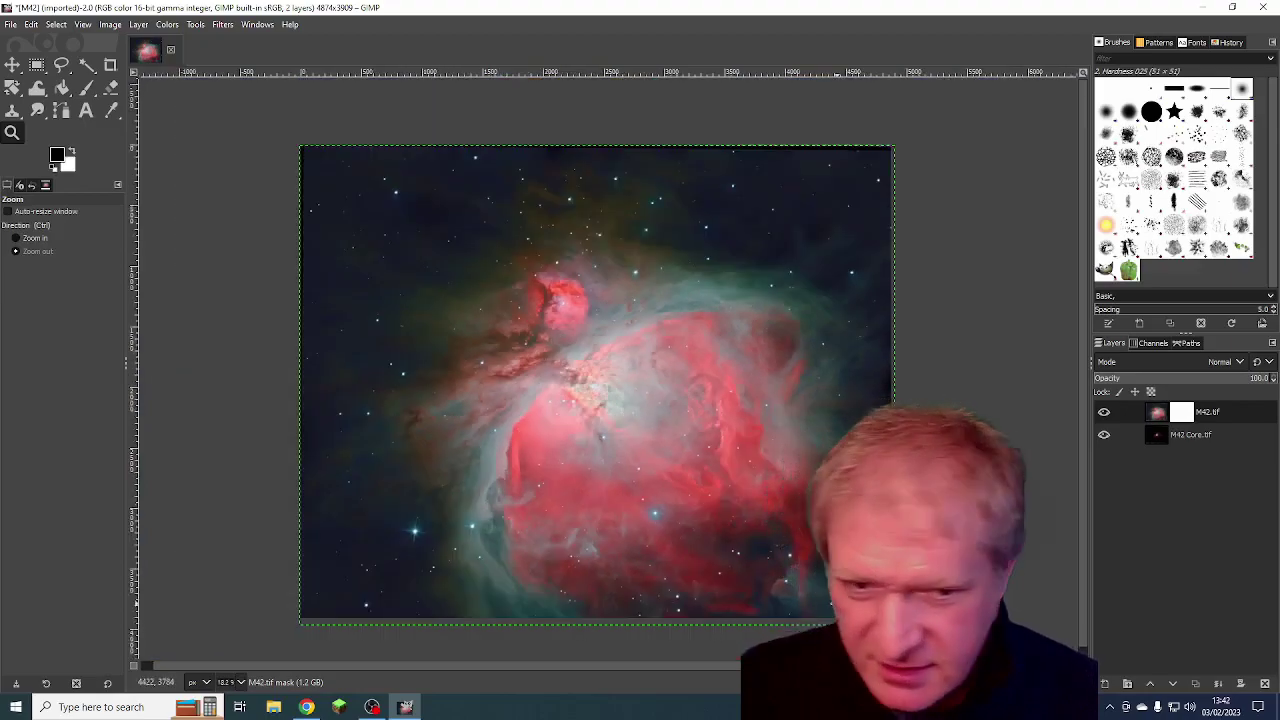